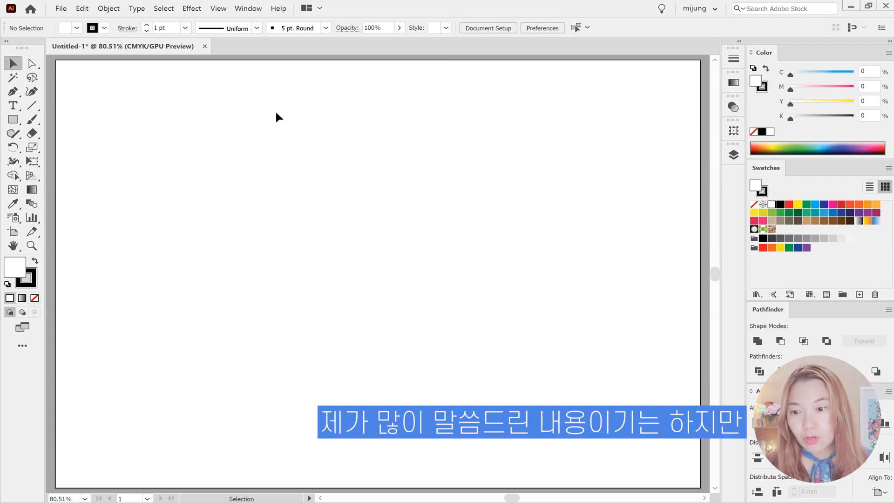
Step: Place the pineapple-909097_640.jpg photo on the blank artboard
left_click(61, 9)
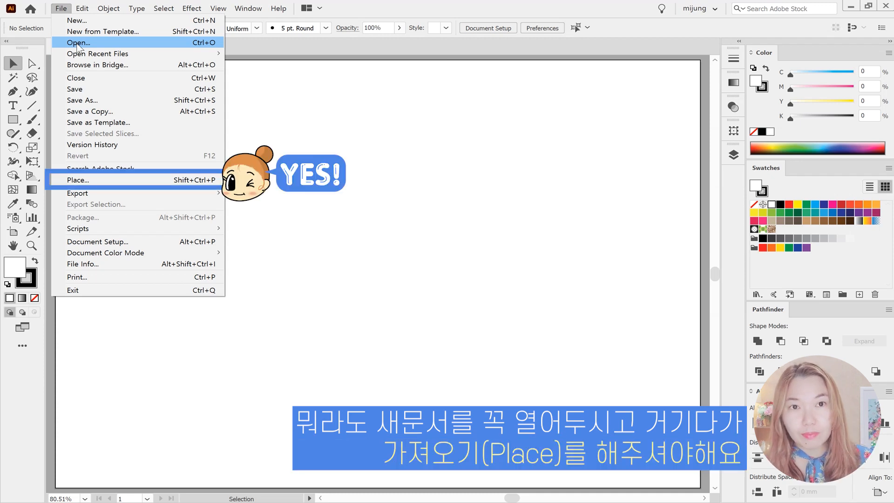
left_click(99, 182)
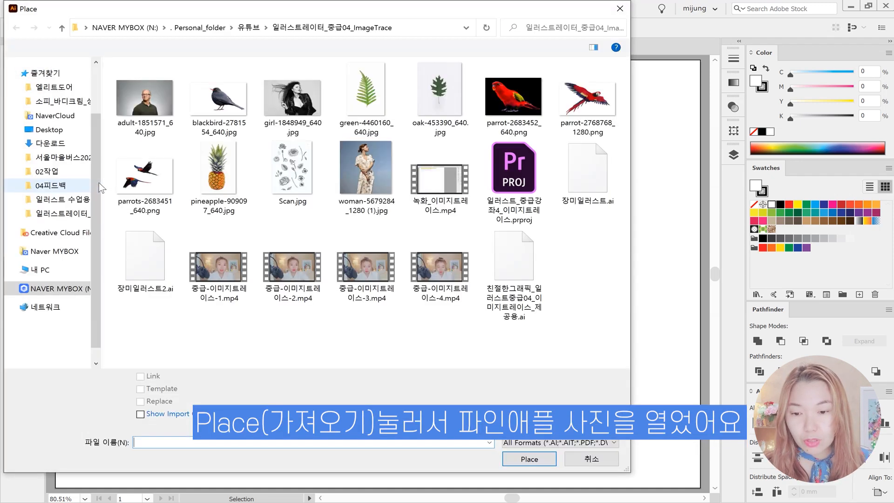
double_click(240, 164)
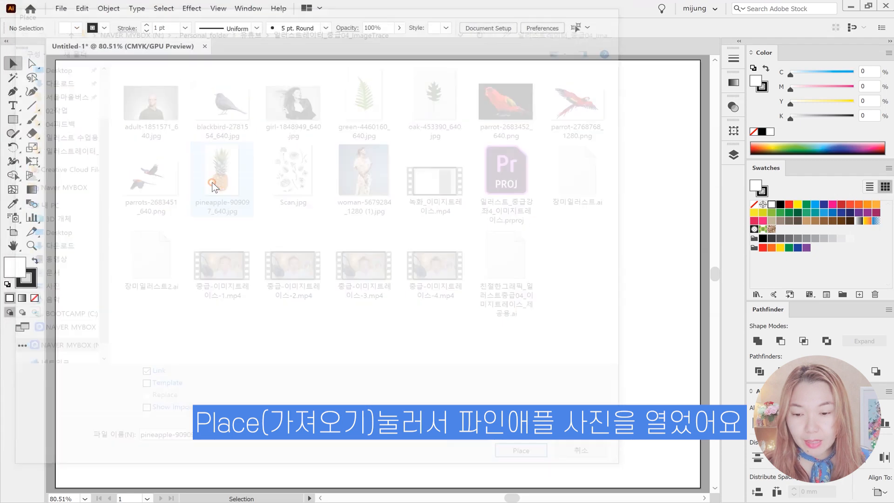
left_click(148, 135)
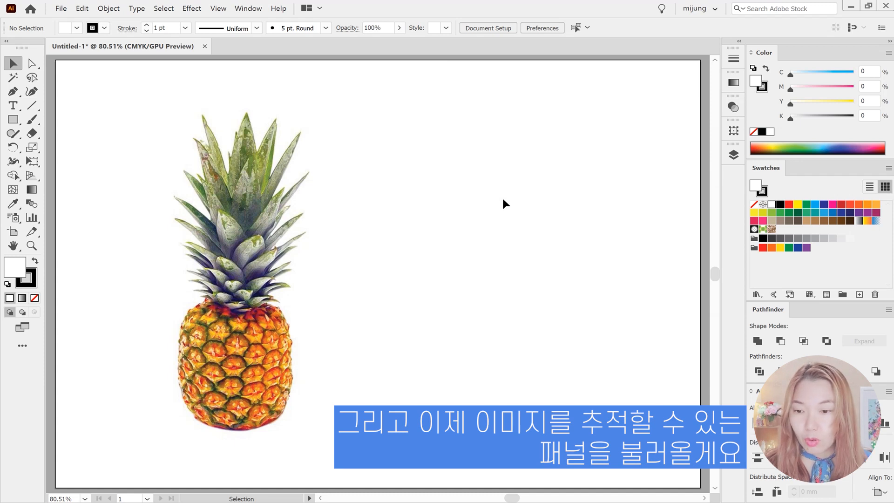
Step: With the placed pineapple photo selected, bring up the Image Trace settings and position them beside the photo
left_click(329, 217)
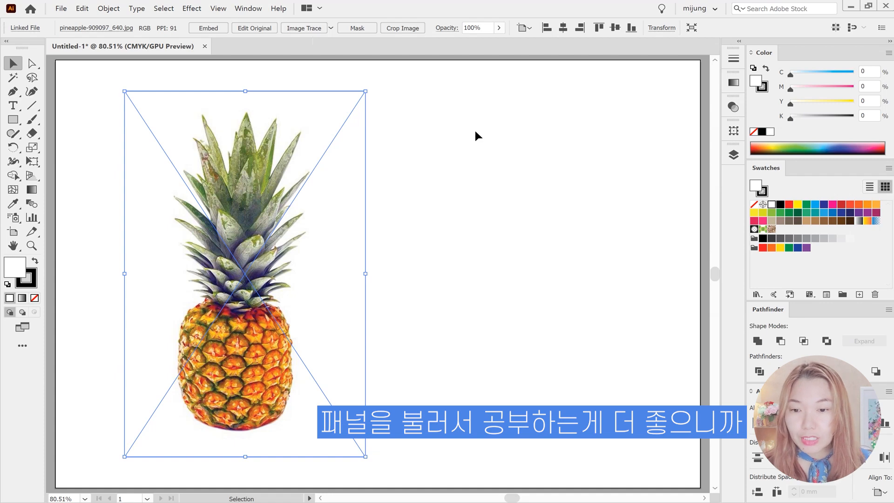
left_click(249, 8)
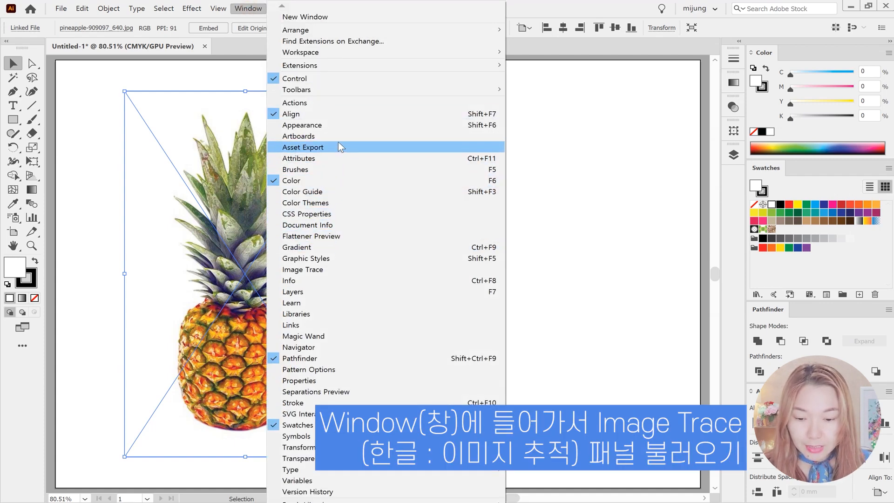
left_click(325, 269)
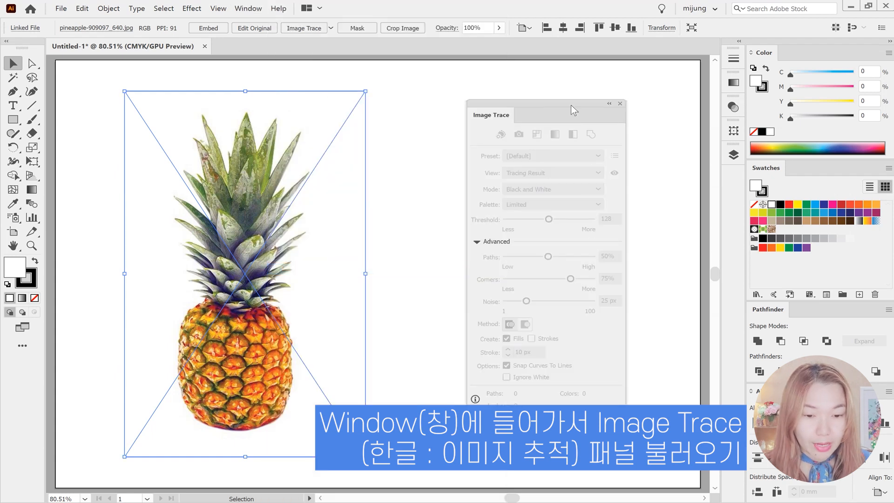
left_click_drag(546, 103, 523, 105)
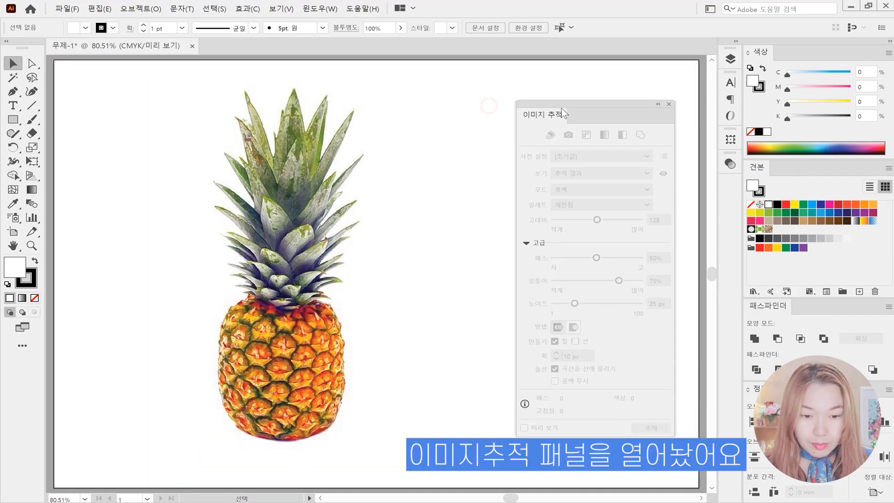
left_click_drag(561, 108, 505, 108)
Step: Select and deselect the pineapple photo to compare when the Image Trace settings are available
key("ctrl+a")
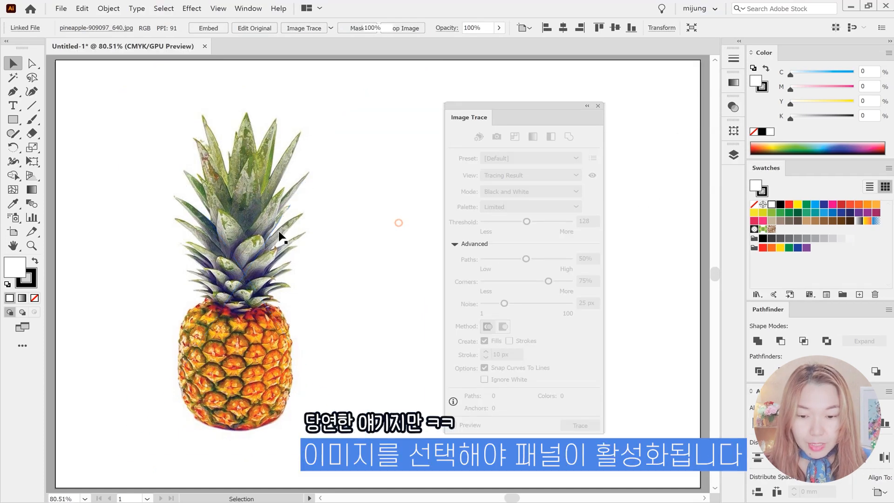
left_click(280, 235)
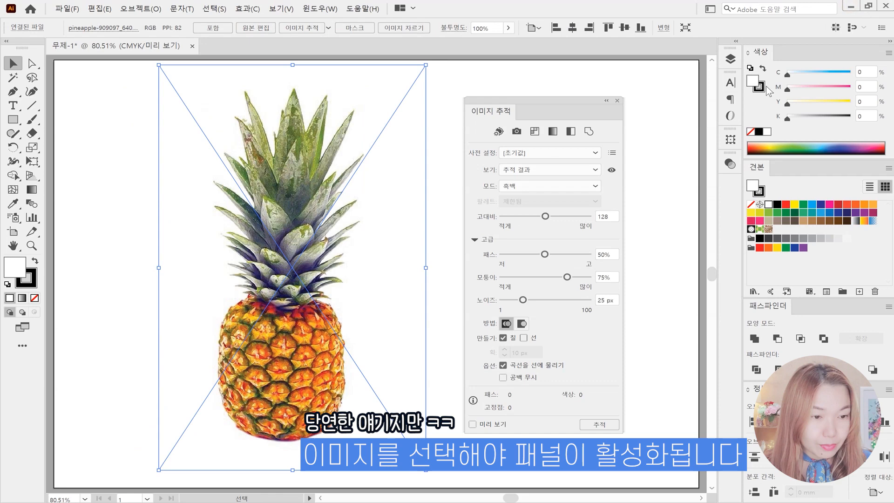
left_click(445, 131)
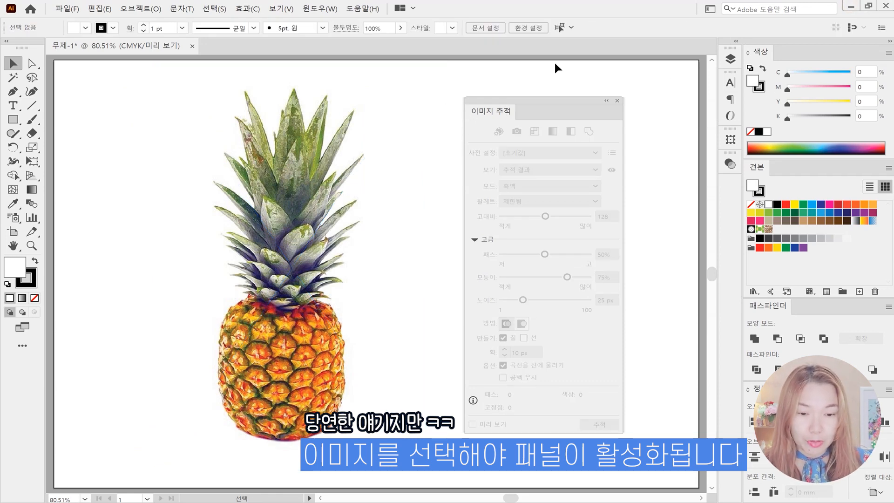
Step: Draw a small rectangle beside the pineapple's leaves to test Image Trace on a vector shape, and reselect the photo
left_click(13, 120)
left_click_drag(107, 121, 141, 182)
key("v")
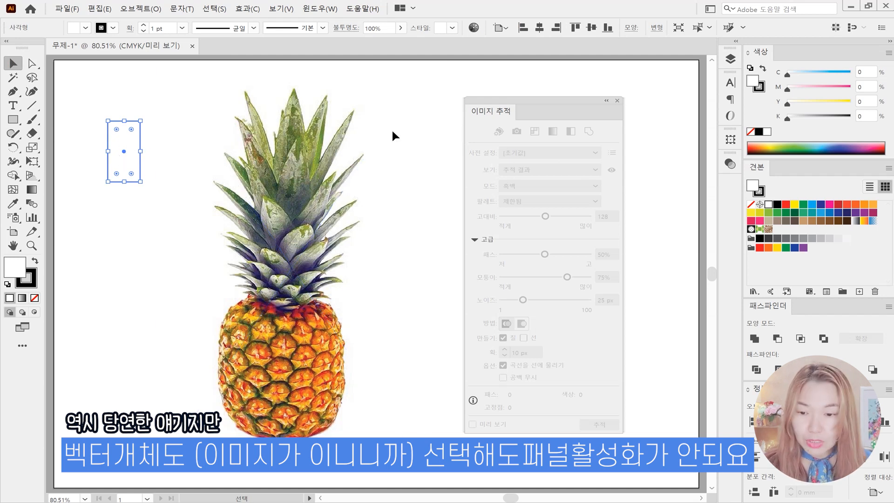
left_click(210, 122)
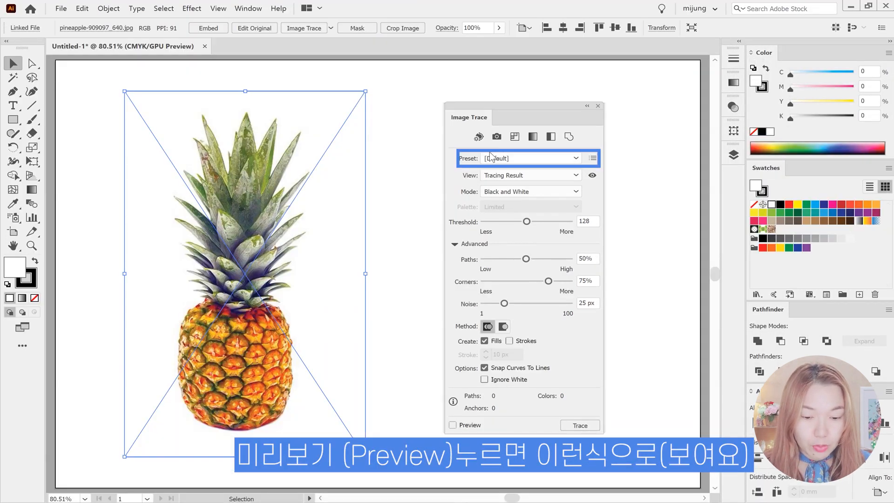
Step: Preview the photo's black-and-white trace with a threshold of 132 and expand it into vector shapes
left_click(453, 426)
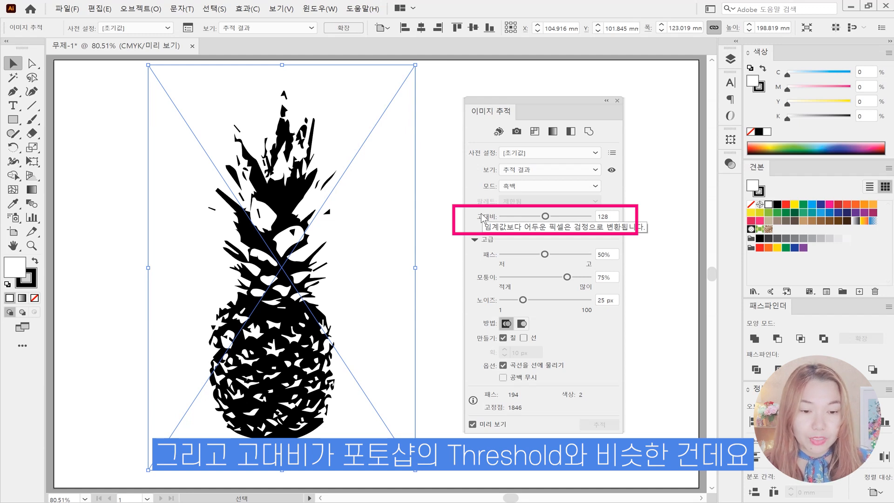
mouse_move(548, 219)
left_mouse_down()
mouse_move(525, 218)
mouse_move(572, 226)
mouse_move(547, 218)
left_mouse_up()
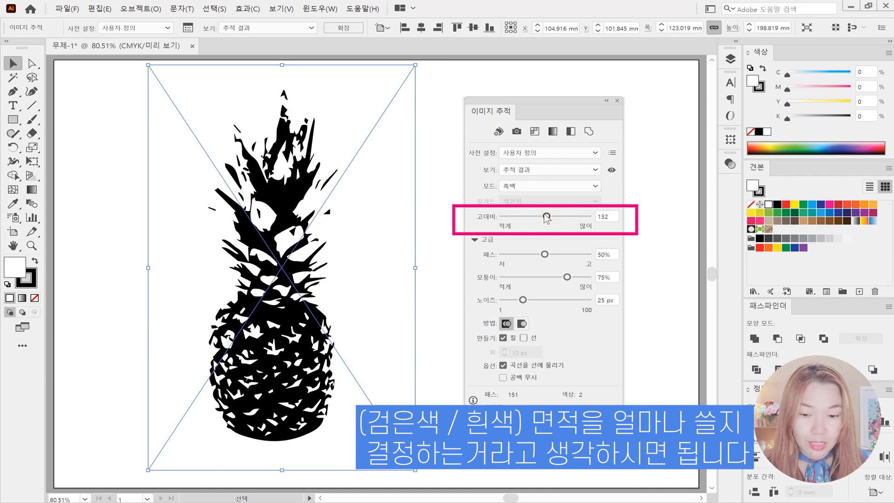
left_click(356, 28)
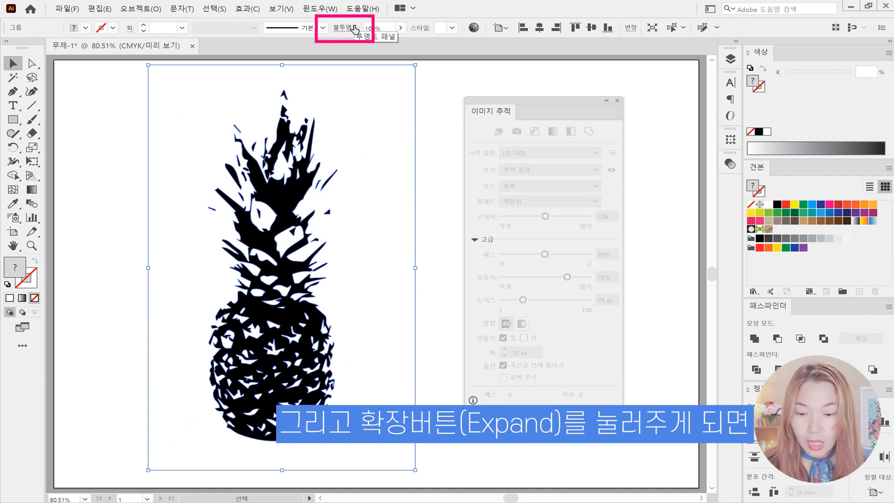
Step: Ungroup the expanded pineapple and pull individual black and white shapes apart to inspect them
right_click(297, 170)
left_click(402, 256)
left_click(436, 250)
left_click_drag(376, 242, 206, 308)
left_click_drag(274, 328, 291, 334)
left_click_drag(238, 384, 273, 346)
left_click(417, 337)
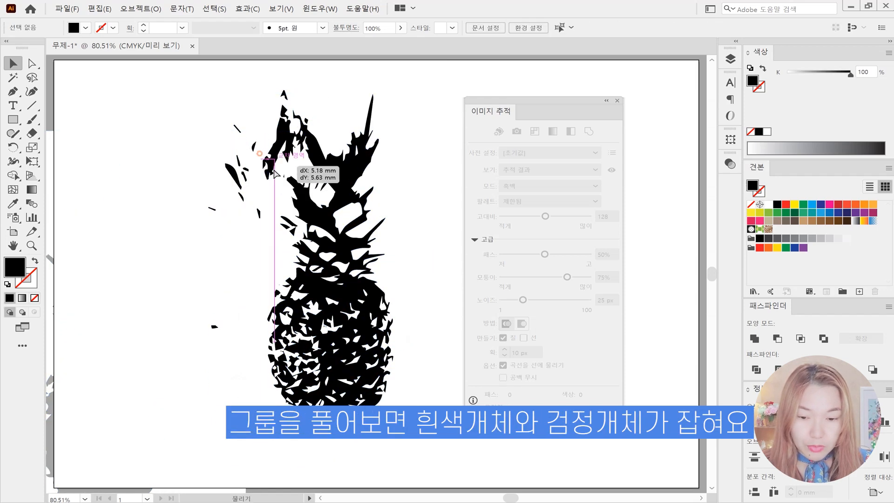
left_click_drag(273, 165, 294, 146)
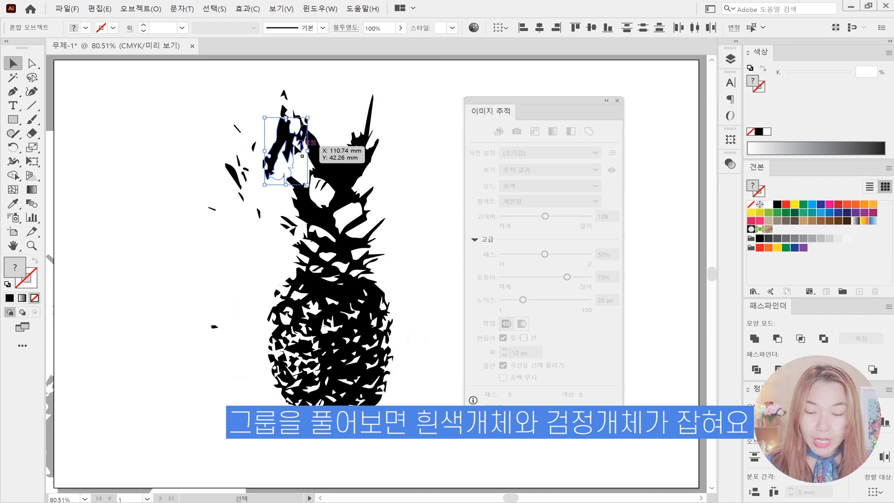
Step: Undo the shape moves, ungrouping, expansion and black-and-white trace back to the original pineapple photo
key("ctrl+z")
key("ctrl+z")
key("ctrl+z")
key("ctrl+z")
key("ctrl+z")
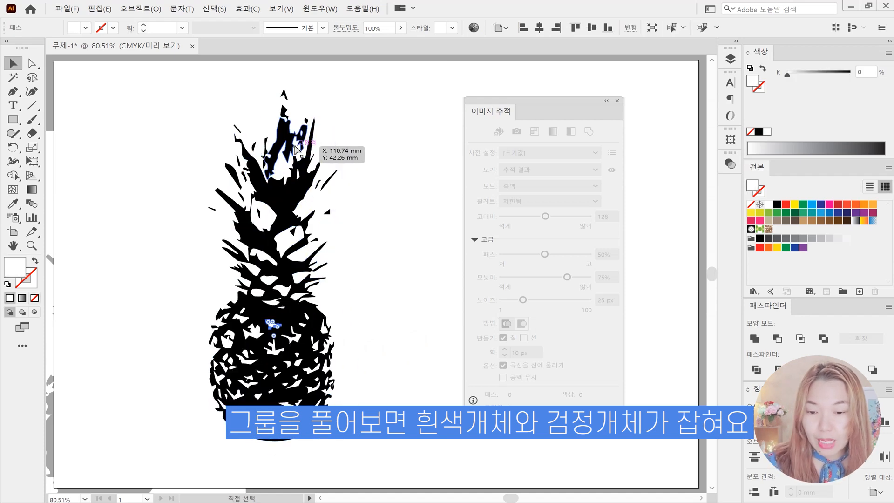
key("ctrl+z")
key("ctrl+z")
key("ctrl+z")
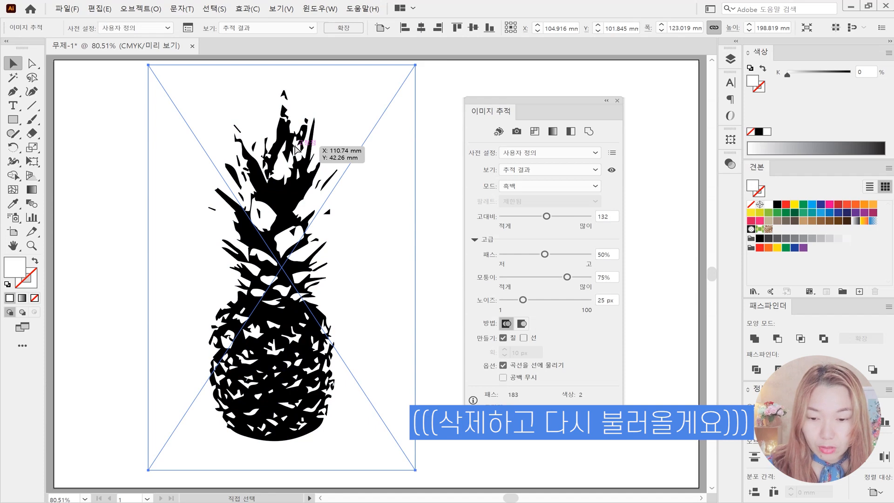
key("ctrl+z")
key("ctrl+z")
key("ctrl+z")
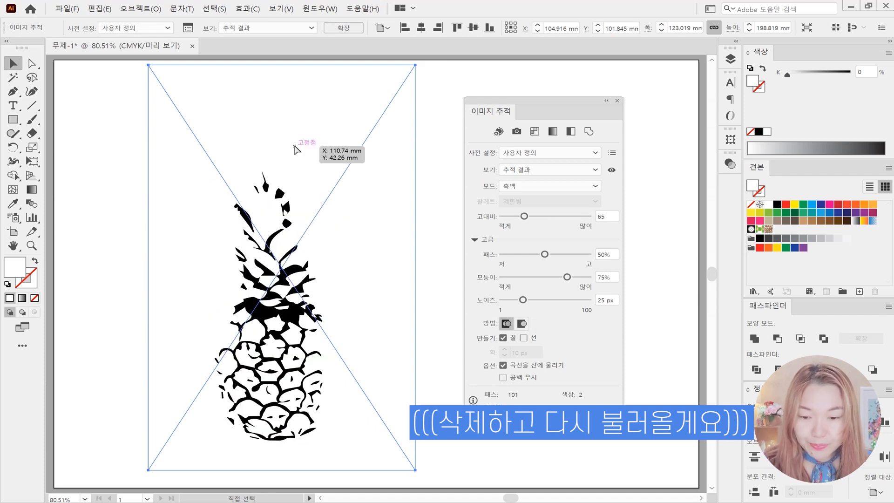
key("ctrl+z")
key("ctrl+z")
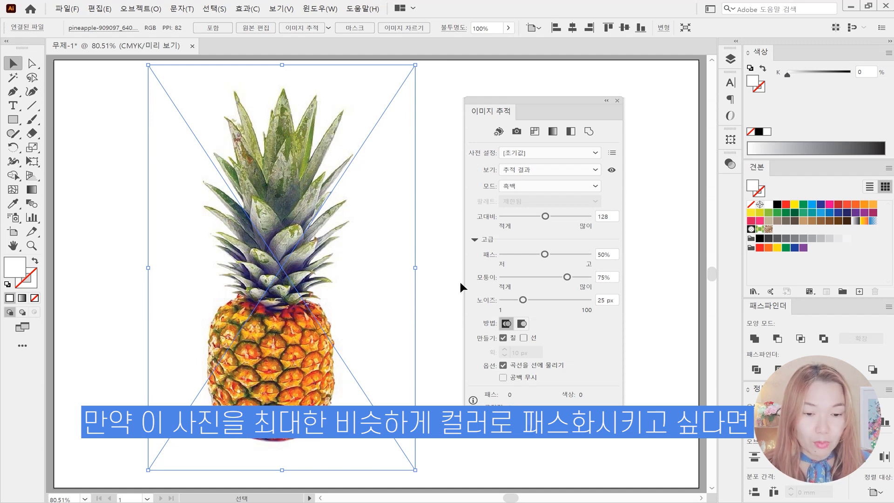
Step: Undo the remaining black-and-white trace and set the pineapple's Image Trace mode to Color
left_click(509, 187)
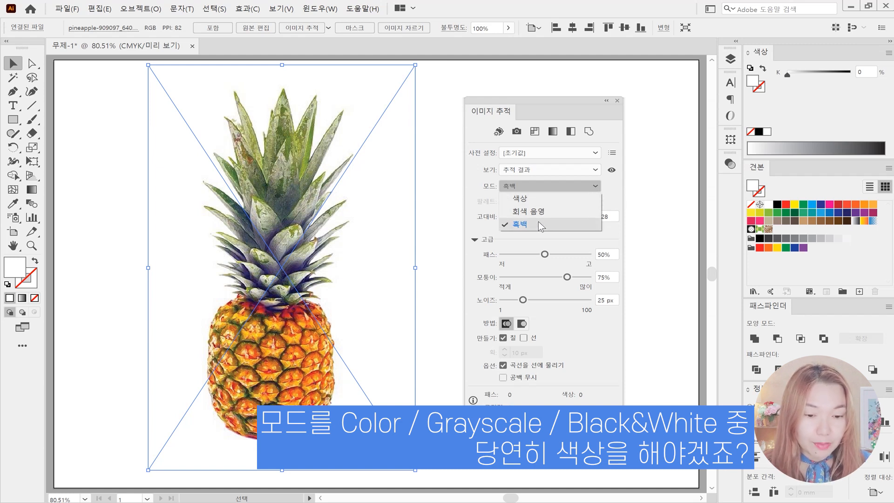
left_click(540, 200)
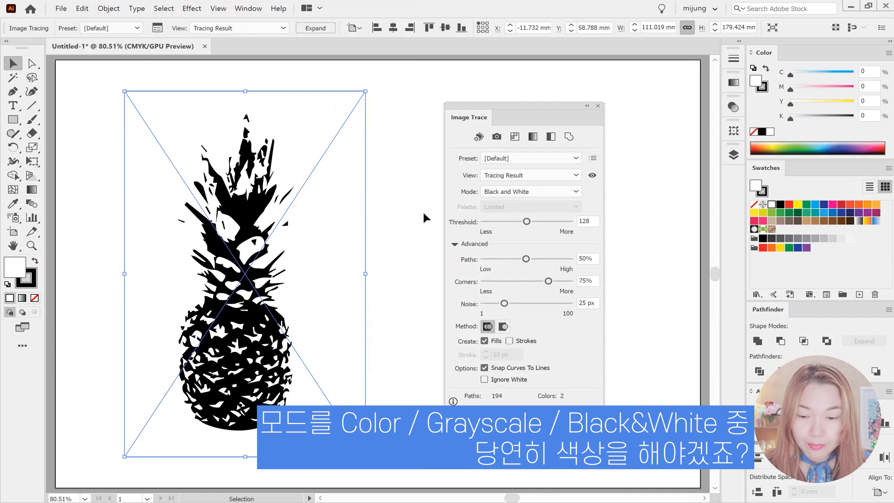
left_click(423, 213)
key("ctrl+z")
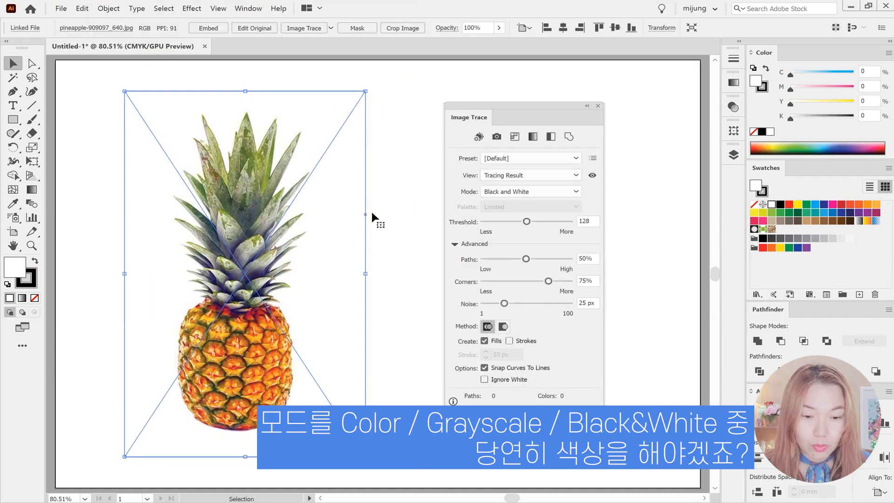
left_click(549, 192)
left_click(535, 207)
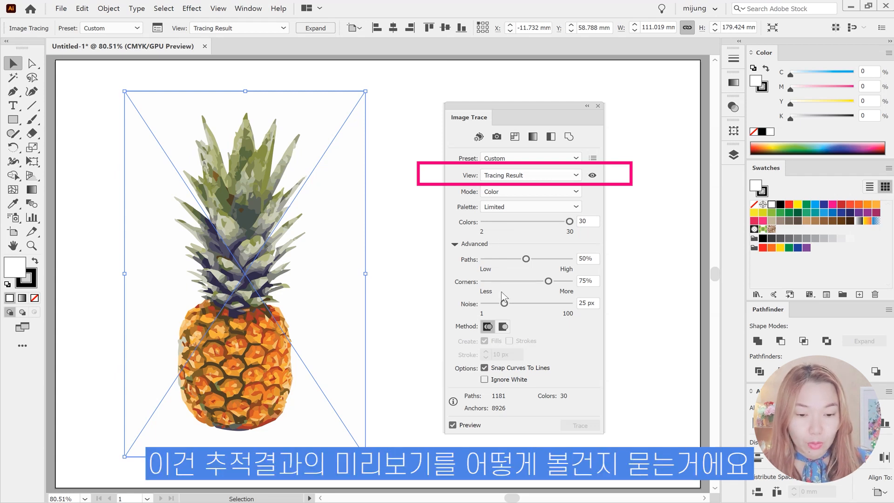
Step: Compare the tracing views with outlines, outlines only, outlines over source image and source image, and return to Tracing Result
left_click(540, 175)
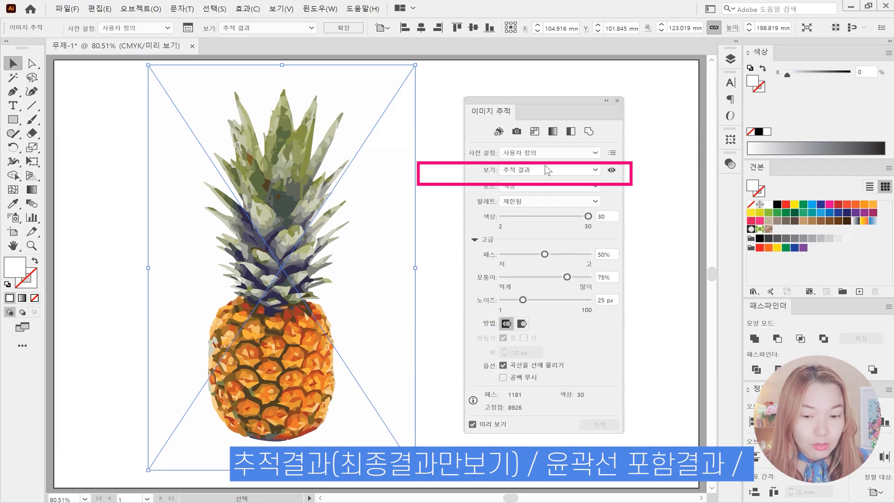
left_click(540, 170)
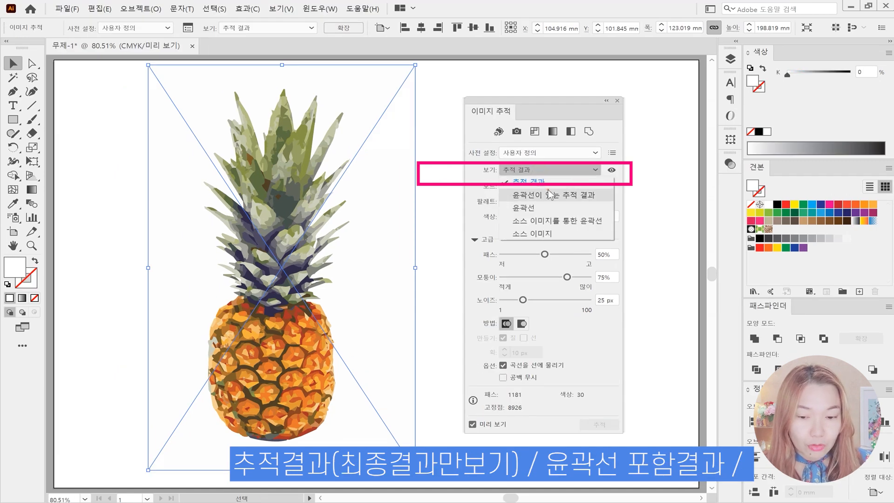
left_click(550, 195)
left_click(533, 168)
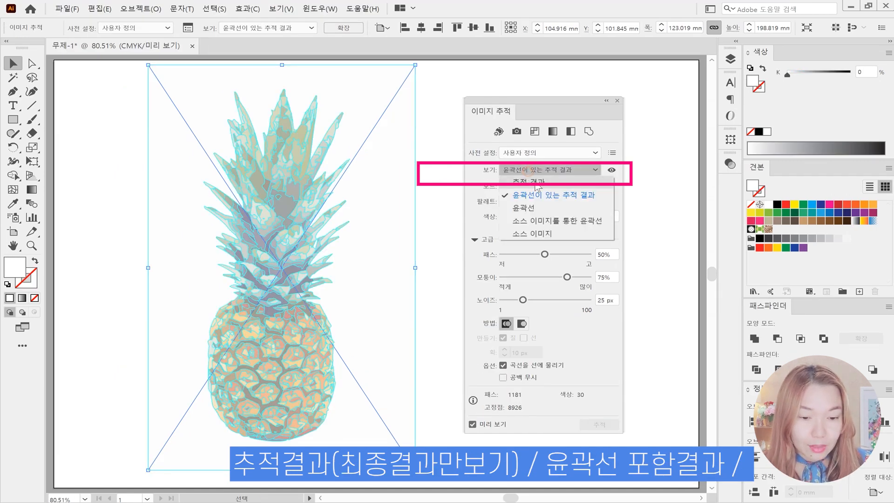
left_click(534, 210)
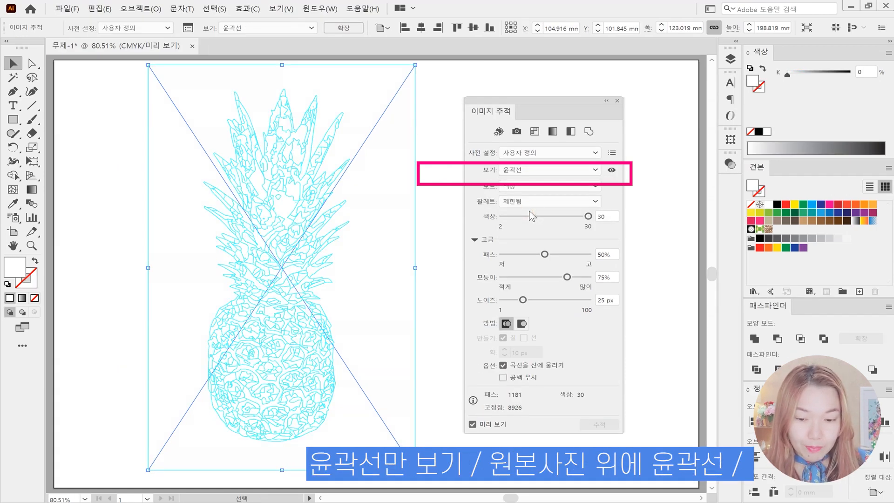
left_click(532, 168)
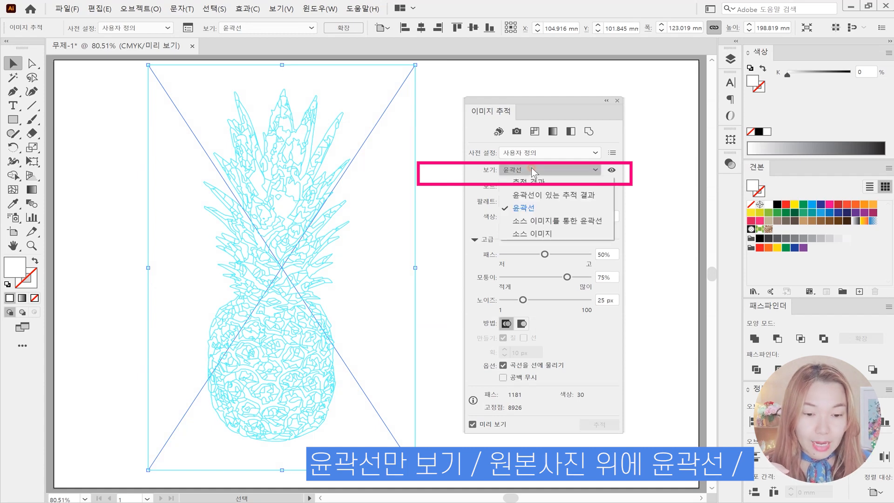
left_click(531, 222)
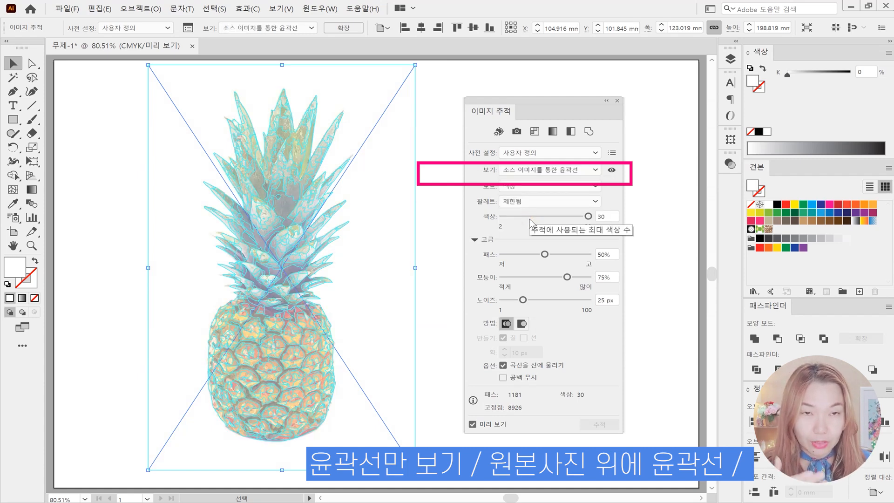
left_click(568, 170)
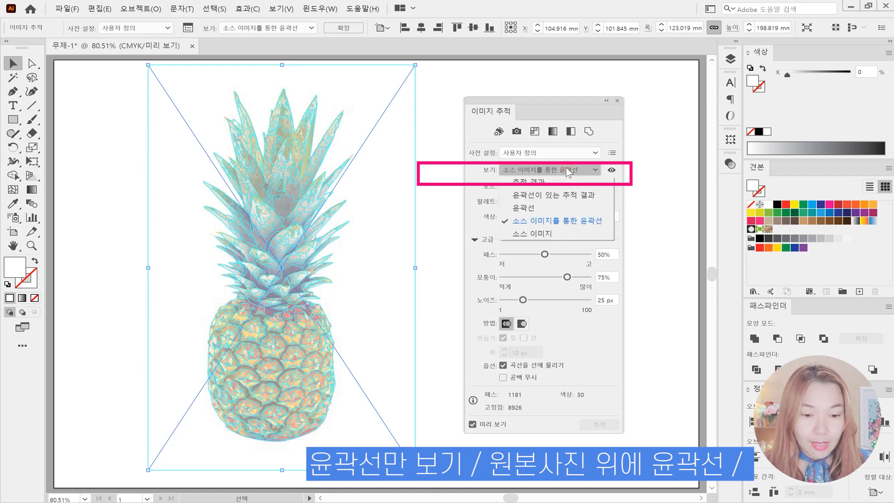
left_click(543, 234)
left_click(546, 168)
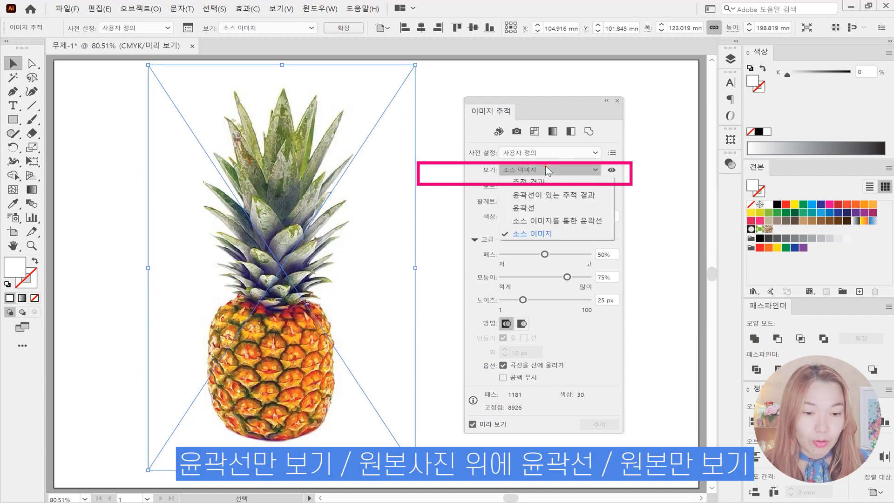
left_click(542, 179)
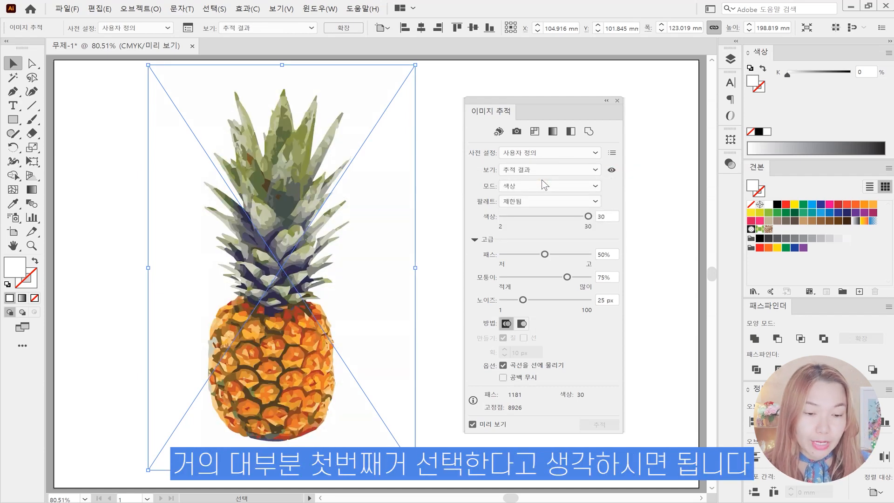
left_click(535, 169)
left_click(522, 182)
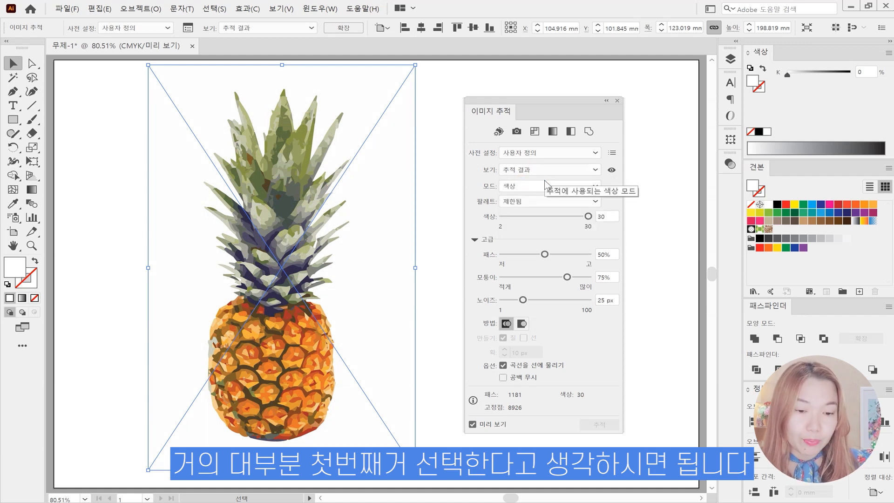
left_click(512, 186)
left_click(512, 196)
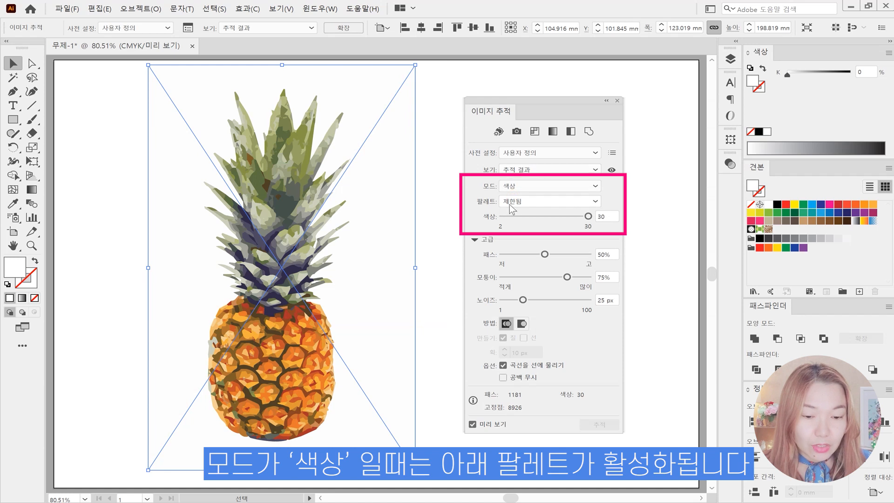
Step: Compare the Grayscale and Black and White tracing modes on the pineapple and return the mode to Color
left_click(515, 185)
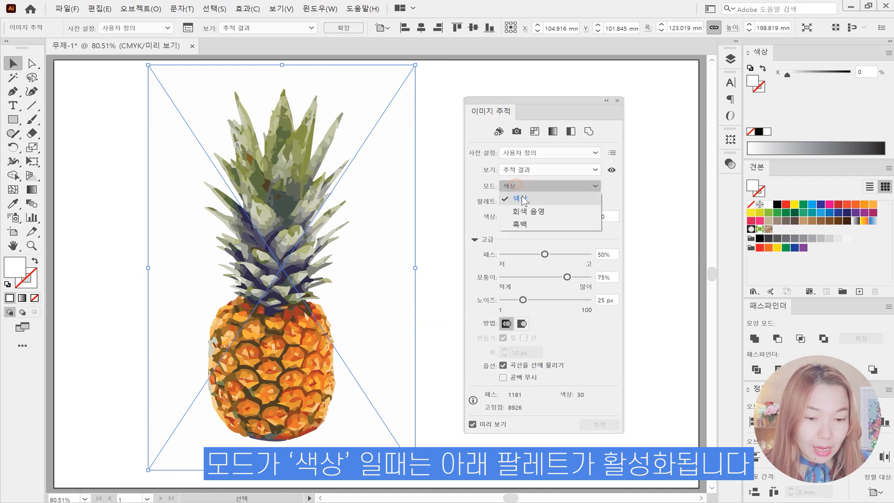
left_click(518, 211)
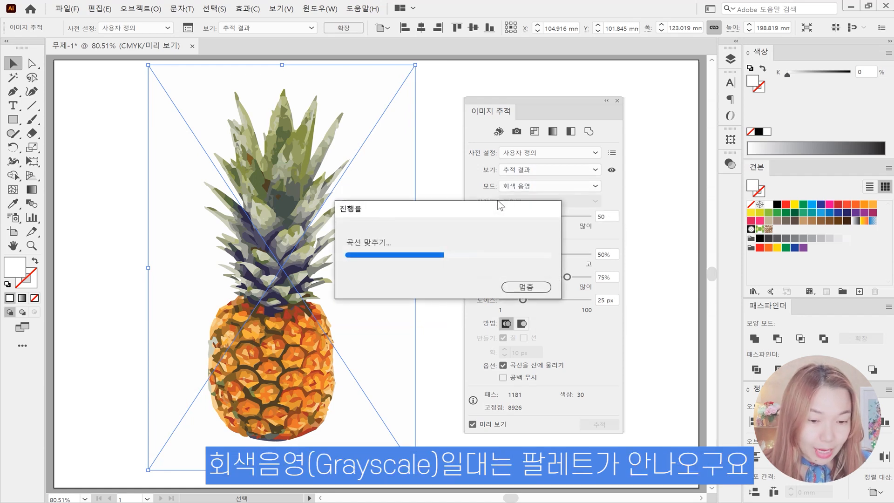
left_click(512, 186)
left_click(519, 227)
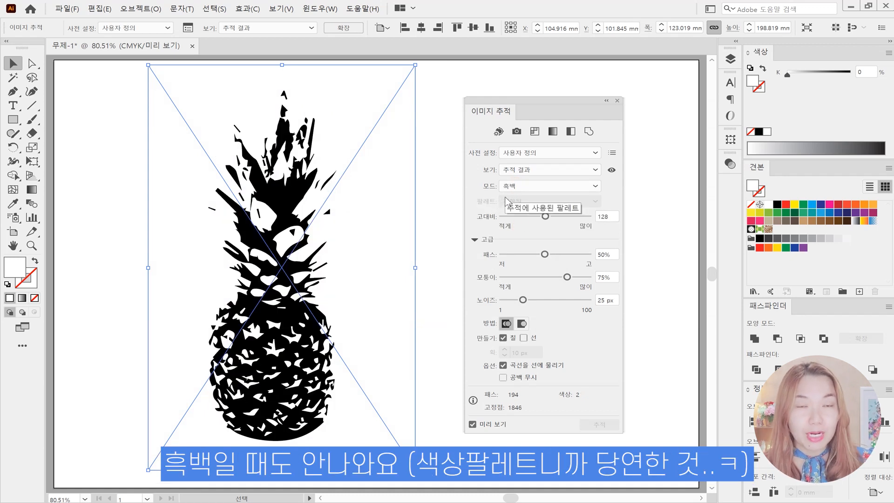
left_click(518, 185)
left_click(522, 196)
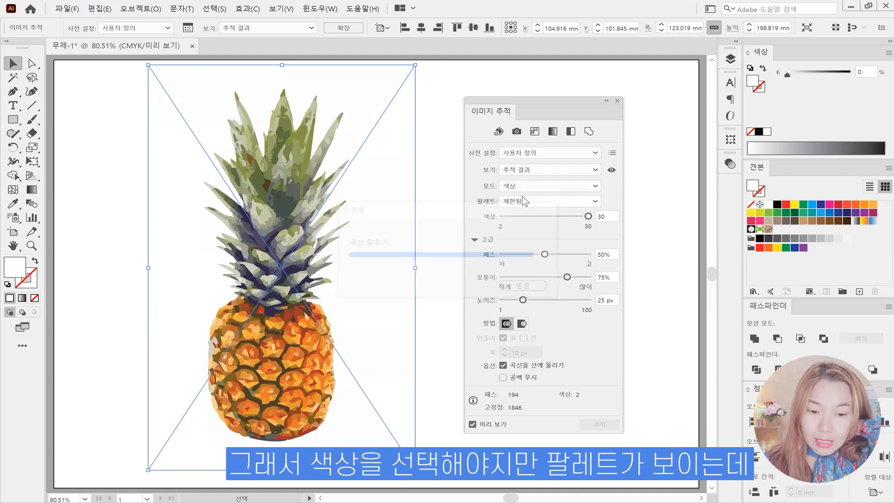
Step: Compare the Automatic, Limited and Full Tone palettes on the pineapple's color trace
left_click(524, 203)
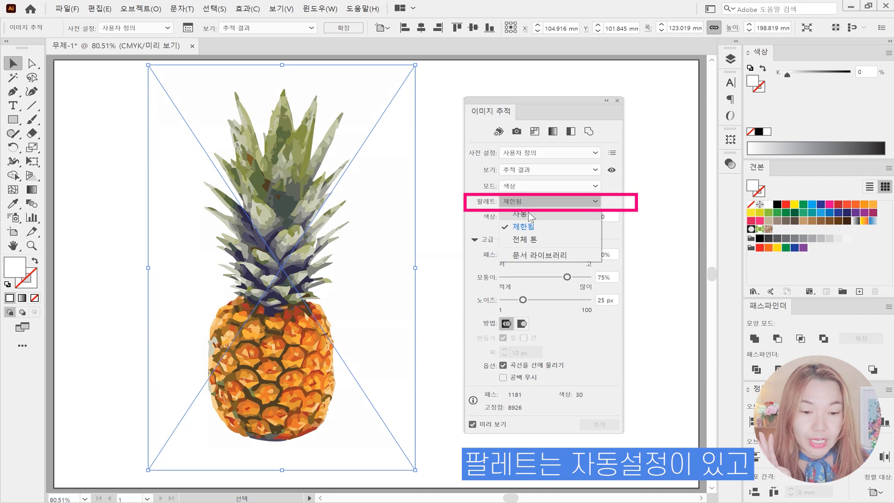
left_click(531, 215)
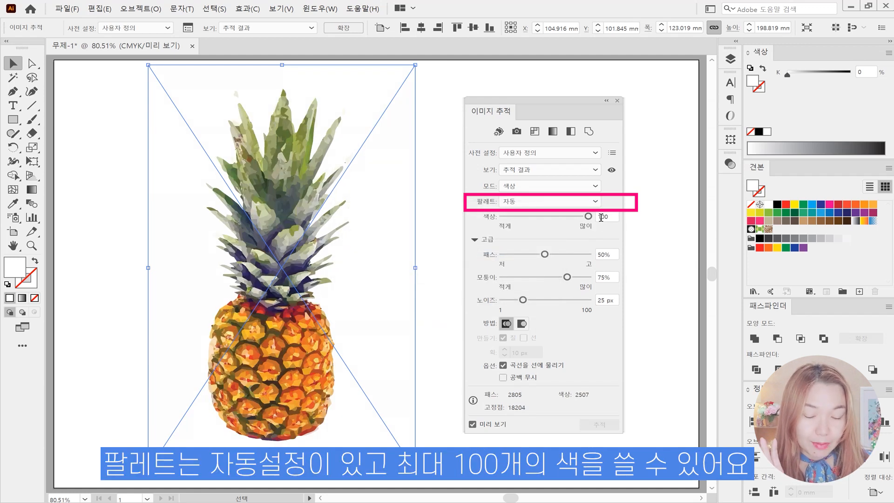
left_click(529, 204)
left_click(524, 227)
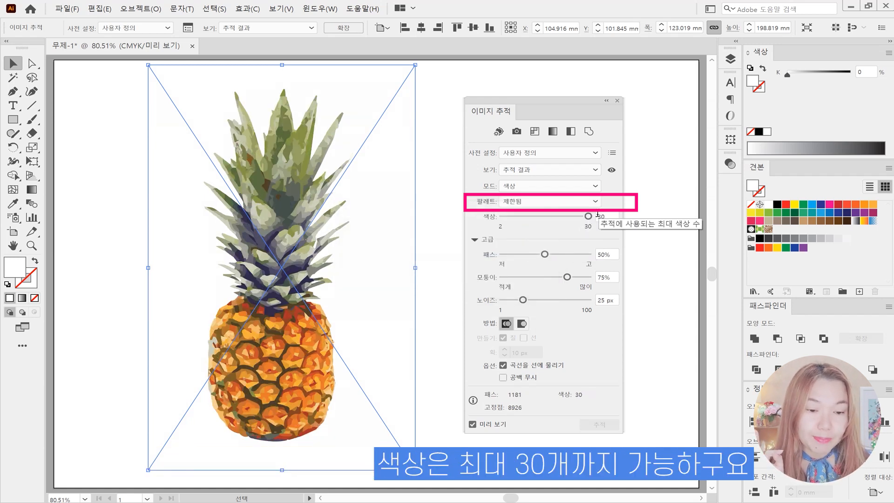
left_click(529, 202)
left_click(525, 226)
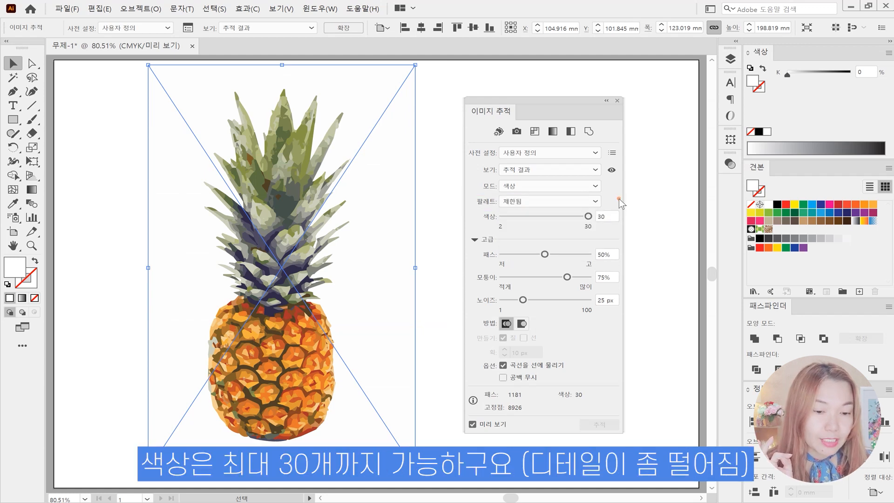
left_click(559, 202)
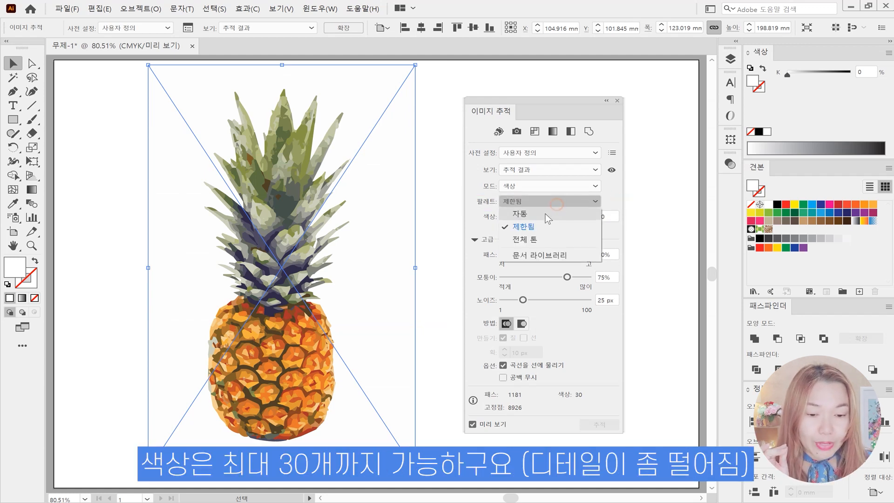
left_click(528, 236)
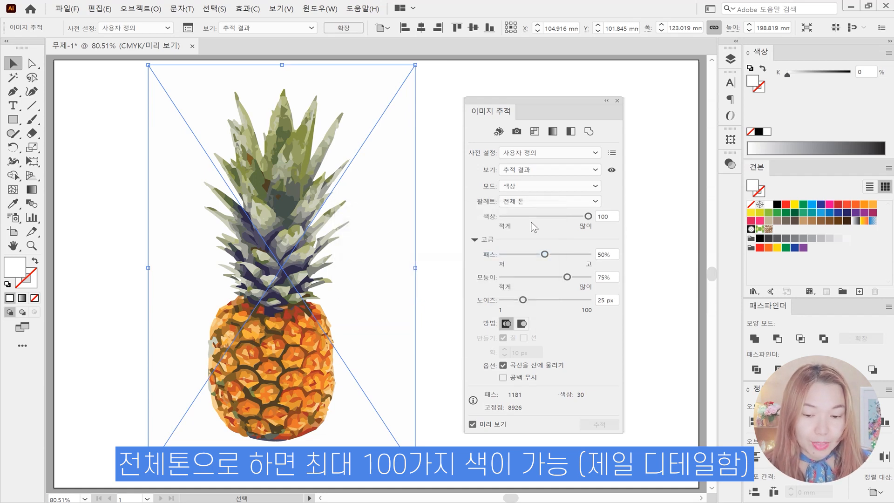
Step: Set the color trace's palette to Automatic and its Colors value to 50
left_click(558, 201)
left_click(532, 214)
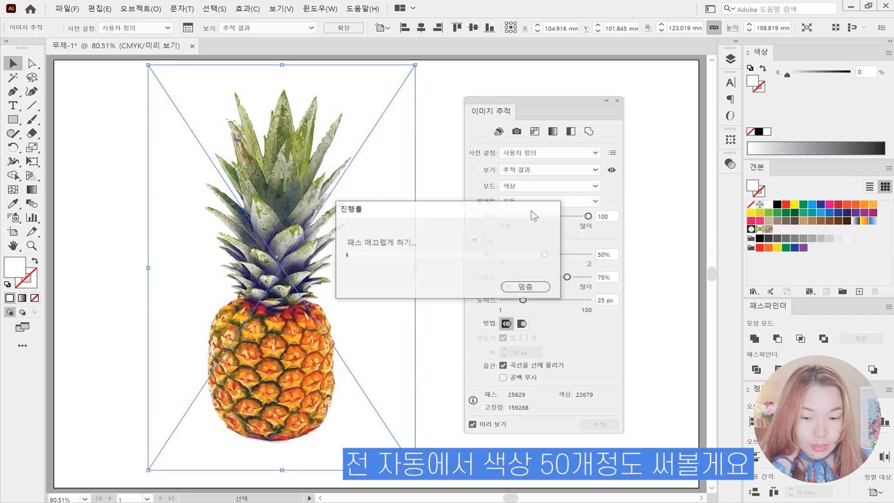
left_click(605, 216)
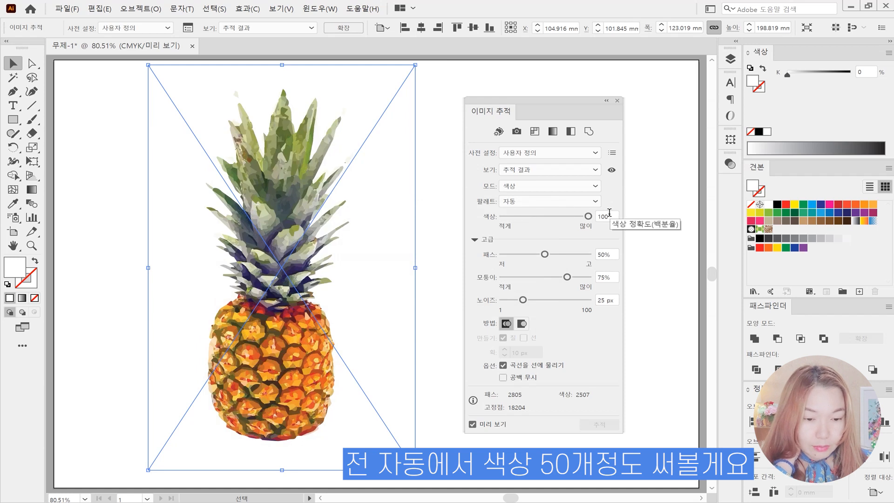
type("50")
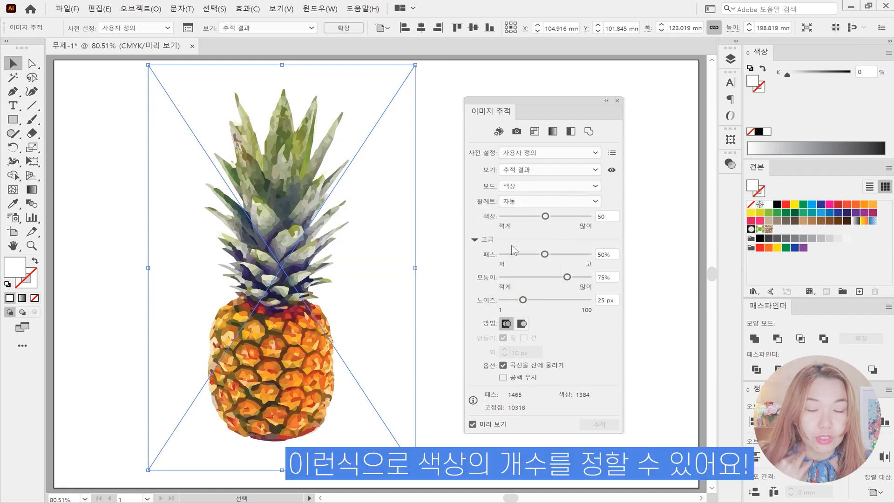
left_click(478, 242)
left_click(476, 241)
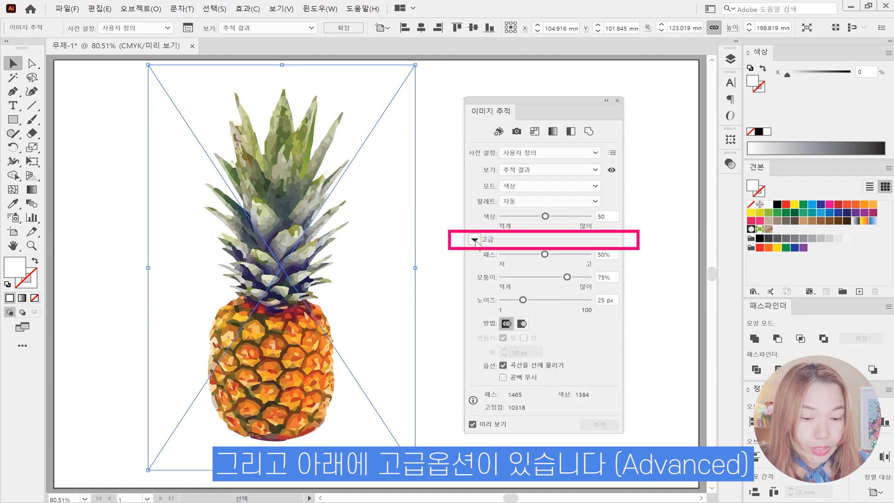
left_click(475, 241)
left_click(476, 241)
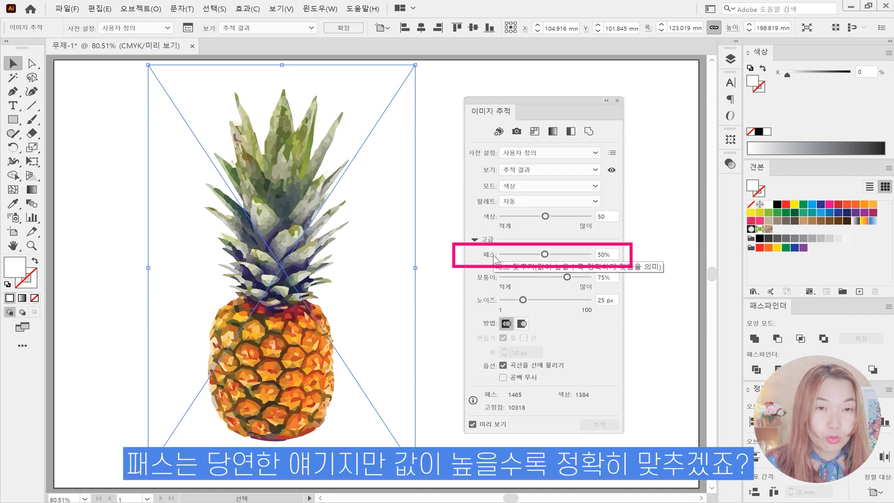
Step: Try the trace's Paths at 100% and 1% and its Corners at 100% and 0%, comparing the detail up close
scroll(261, 348, "up", 5)
scroll(281, 341, "down", 2)
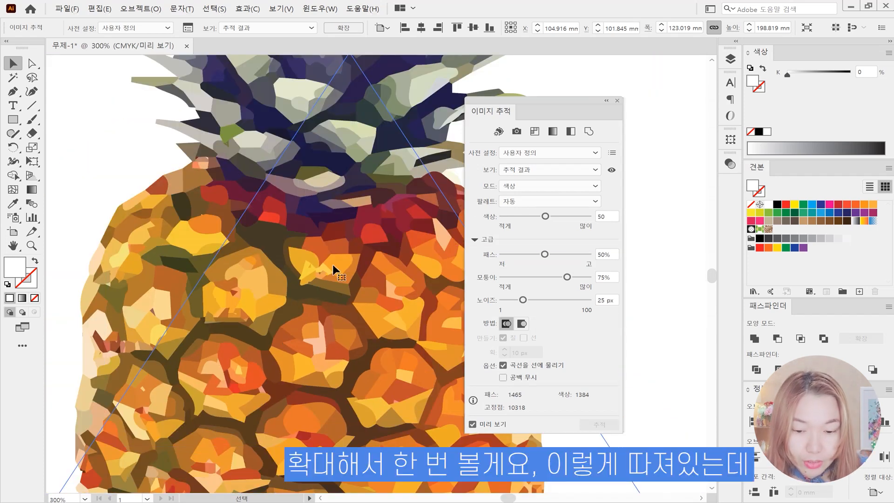
scroll(334, 269, "up", 1)
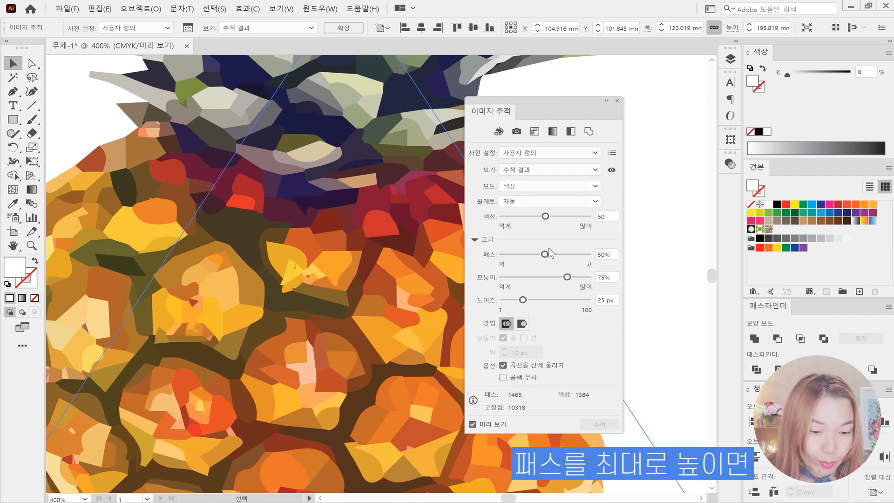
left_click_drag(544, 254, 588, 254)
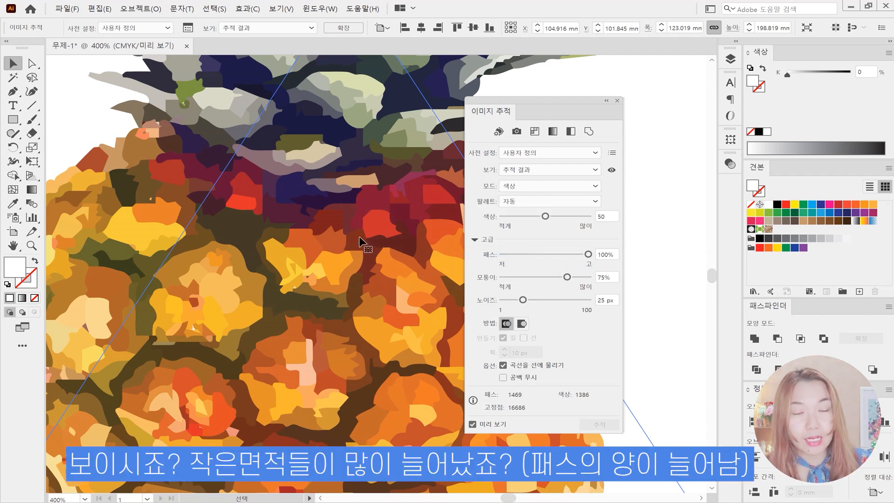
left_click_drag(508, 254, 476, 256)
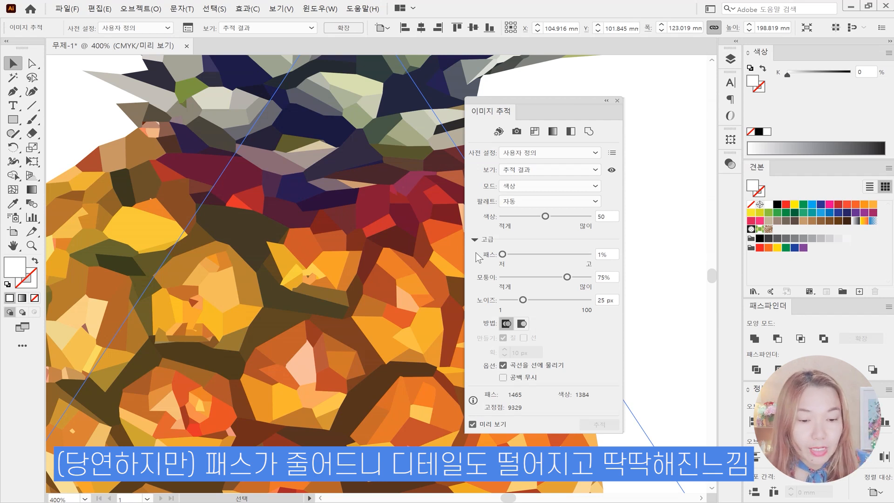
left_click_drag(567, 277, 588, 277)
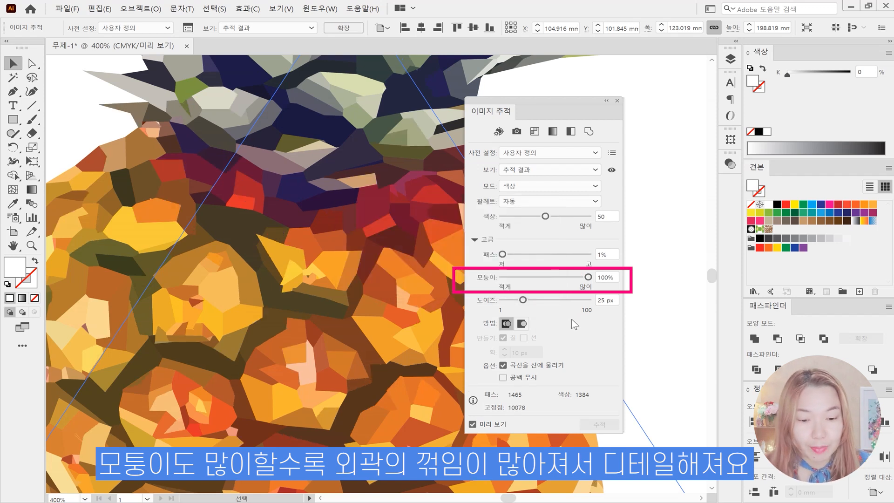
left_click_drag(588, 277, 482, 284)
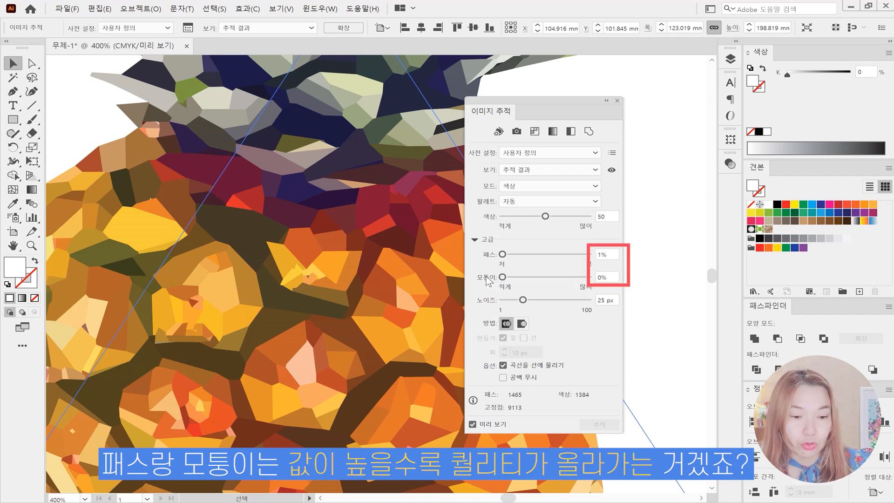
Step: Set the trace's Paths and Corners to 100% and its Noise to 30 px
left_click_drag(502, 254, 595, 256)
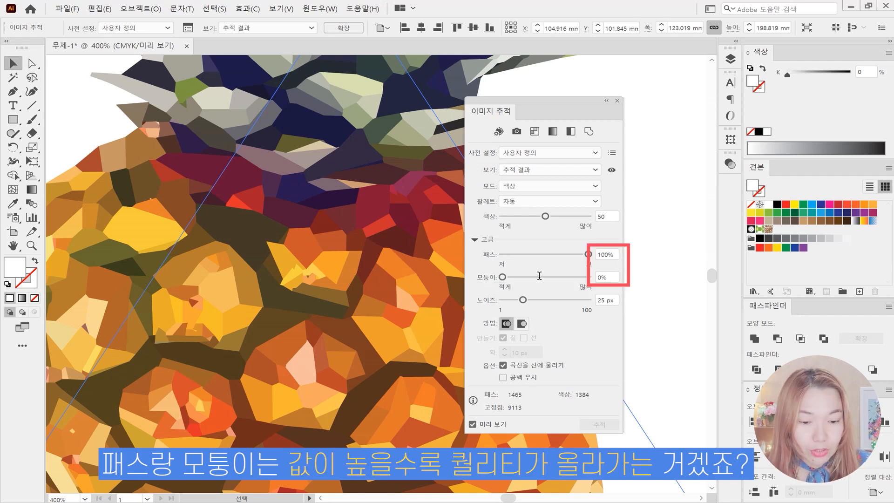
left_click_drag(535, 279, 599, 275)
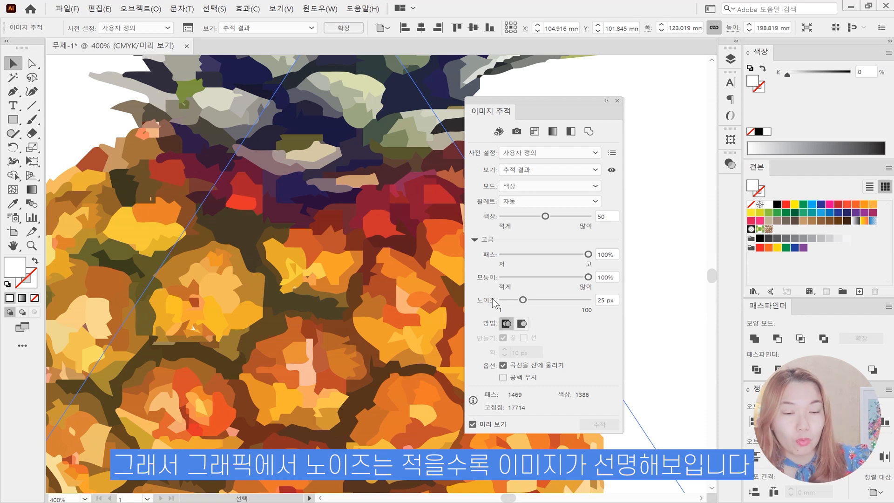
left_click_drag(524, 300, 503, 300)
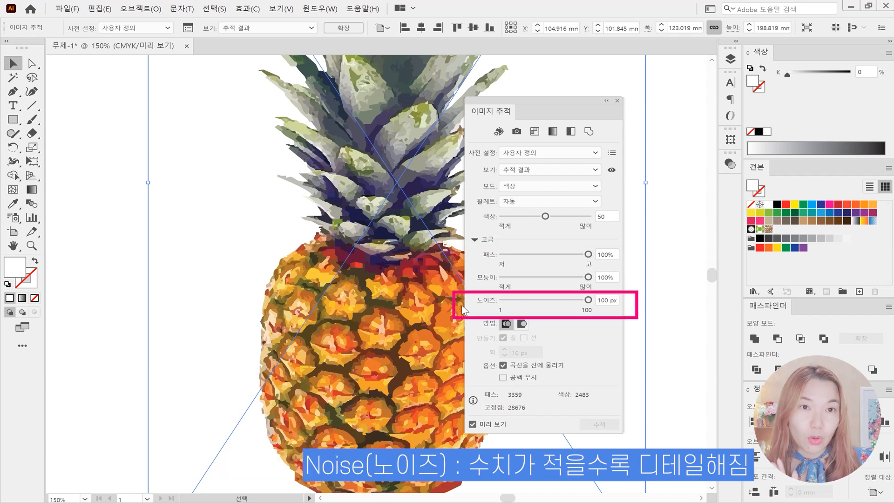
left_click(528, 299)
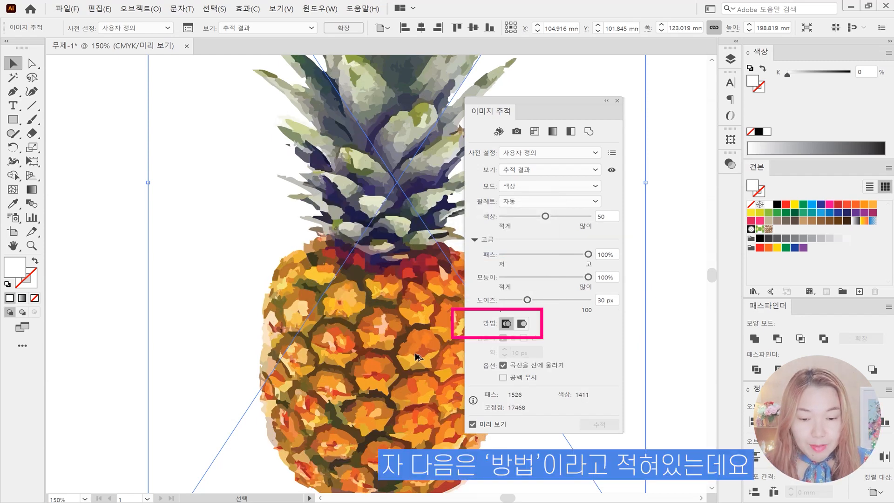
Step: Change the tracing method to Overlapping and turn off Snap Curves To Lines
scroll(377, 342, "up", 2)
scroll(377, 342, "up", 3)
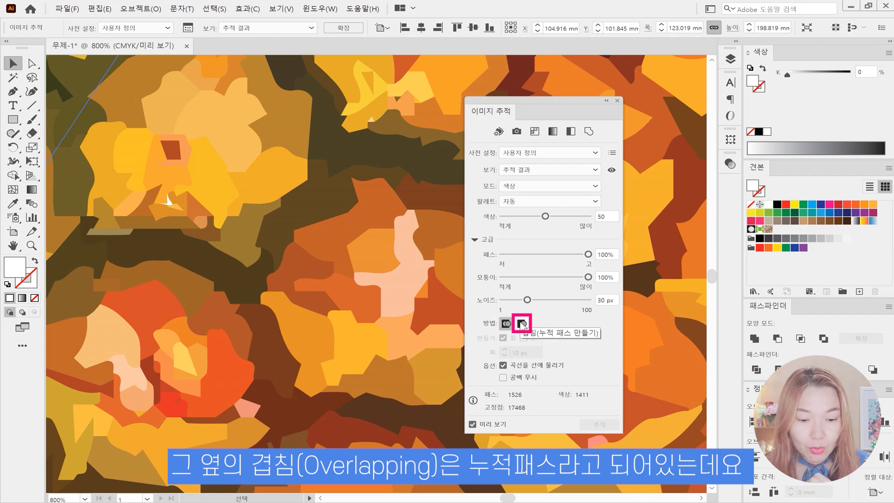
left_click(522, 324)
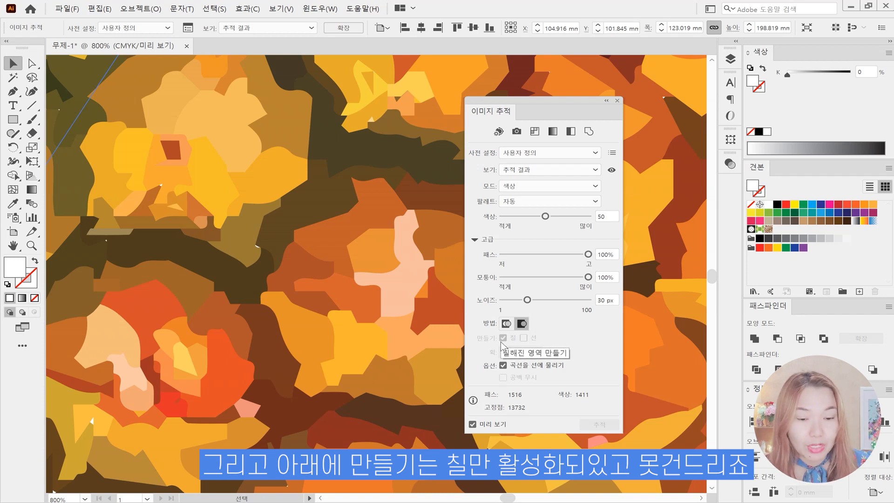
left_click(513, 187)
left_click(525, 187)
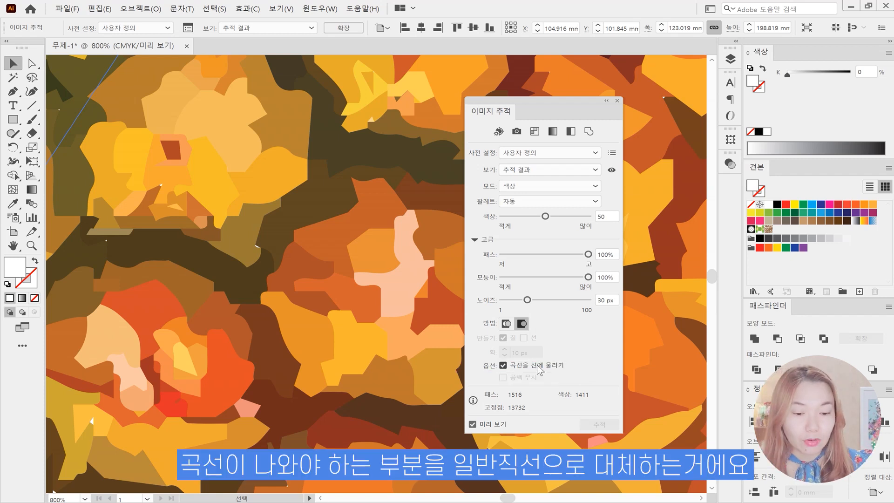
left_click(504, 366)
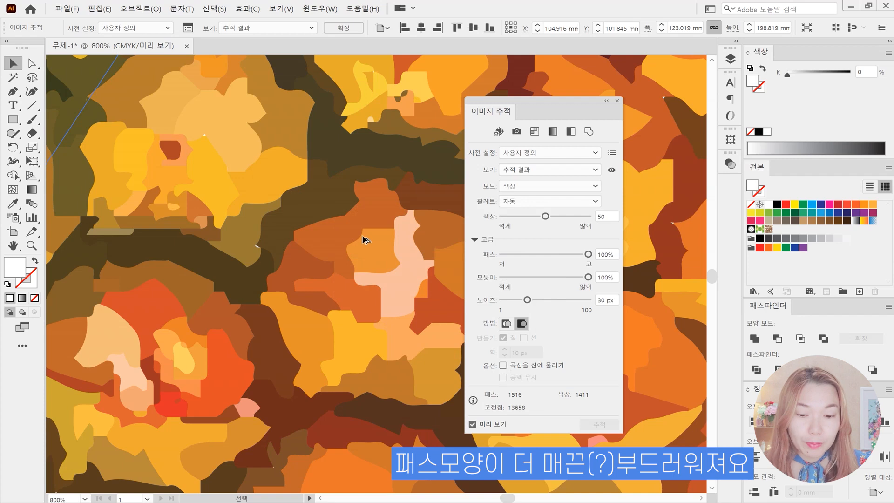
scroll(365, 245, "down", 6)
scroll(387, 247, "up", 2)
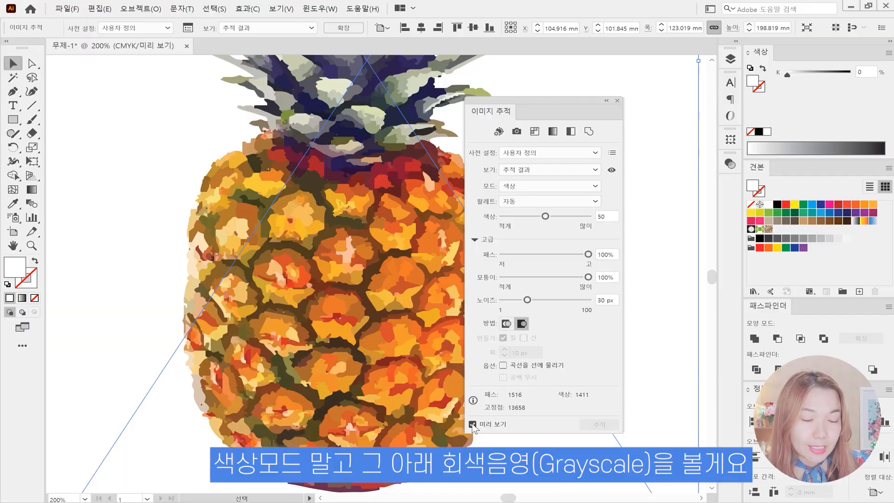
Step: Switch the pineapple trace to Grayscale mode and set its Grays value to 71
left_click(559, 184)
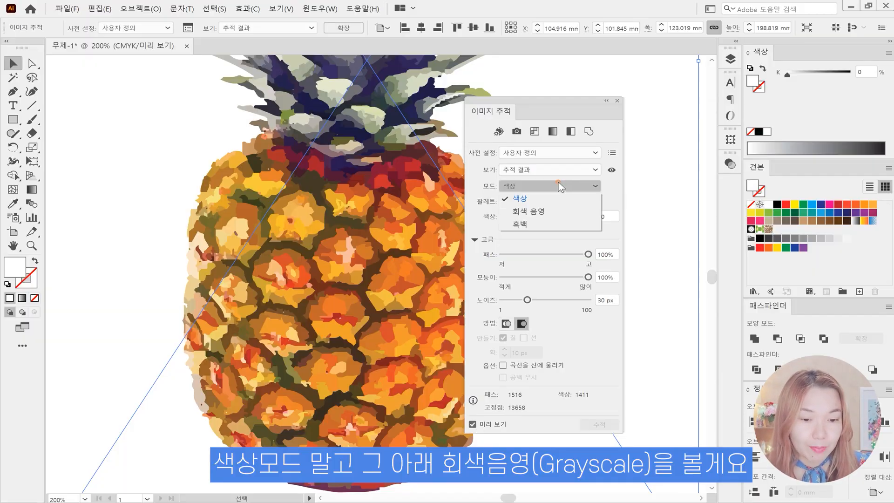
left_click(553, 213)
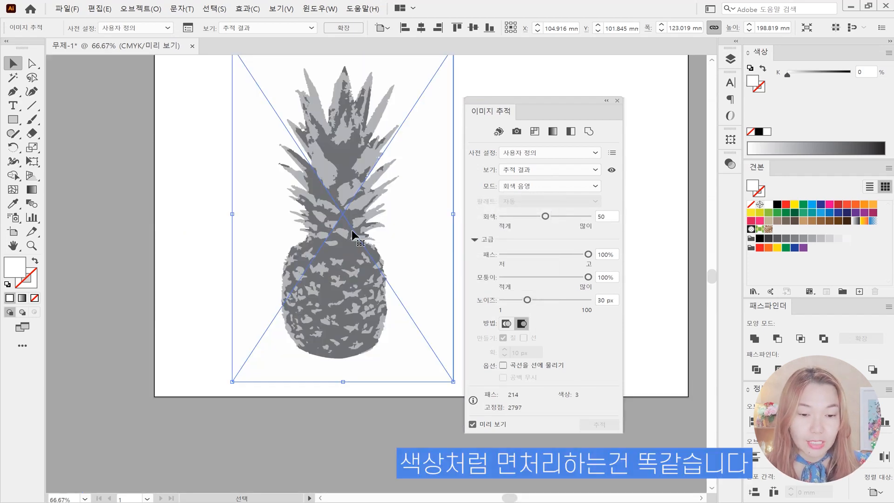
left_click_drag(544, 216, 563, 216)
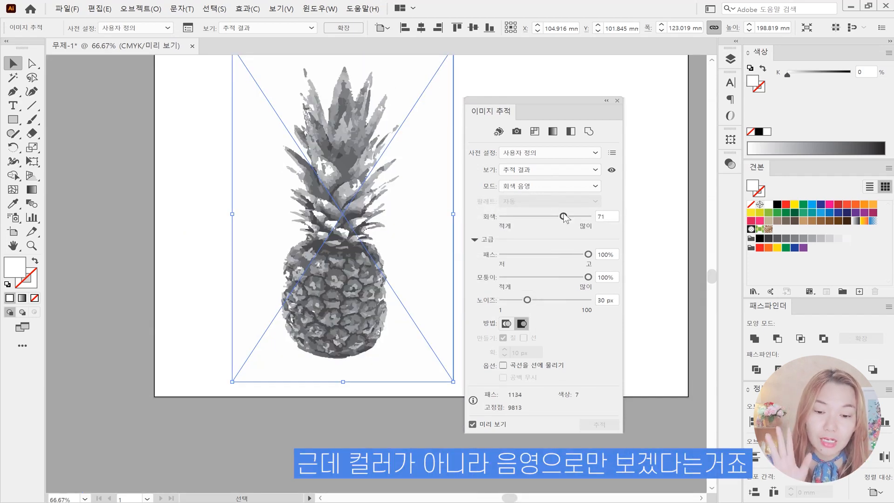
Step: Try the grayscale pineapple trace with Grays values of 10 and 58
left_click_drag(564, 218, 511, 218)
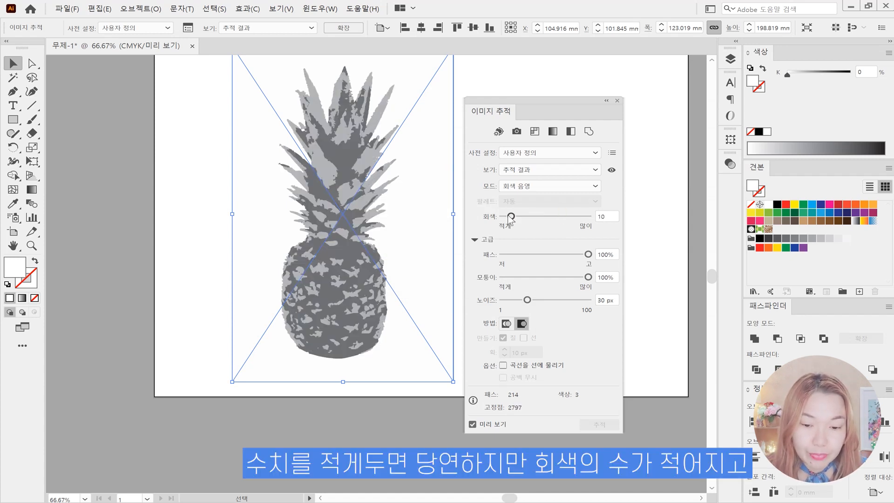
mouse_move(511, 218)
left_mouse_down()
mouse_move(589, 220)
mouse_move(552, 217)
left_mouse_up()
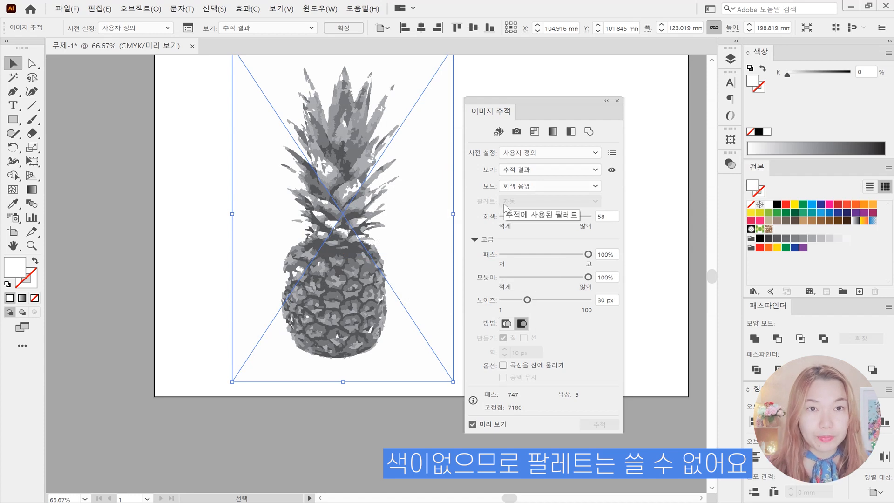
Step: Switch the trace to Black and White mode with Threshold 129, Paths 91%, Corners 70% and Noise 5 px
left_click(519, 188)
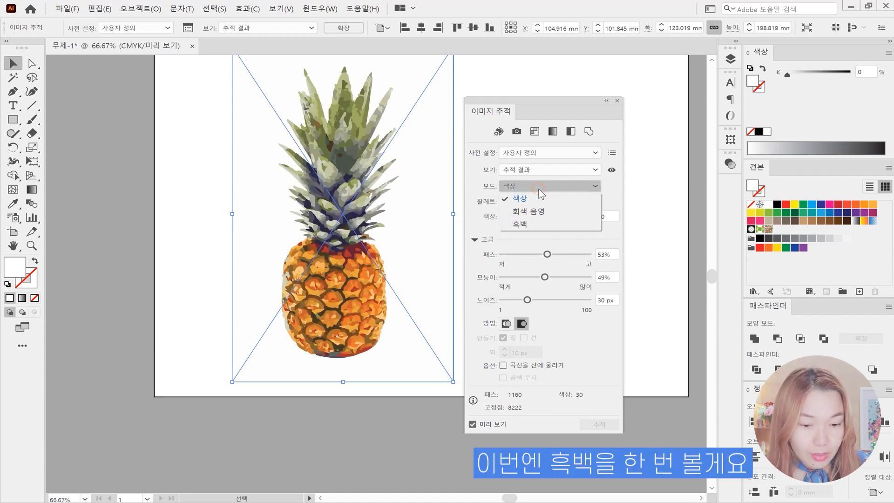
left_click(524, 224)
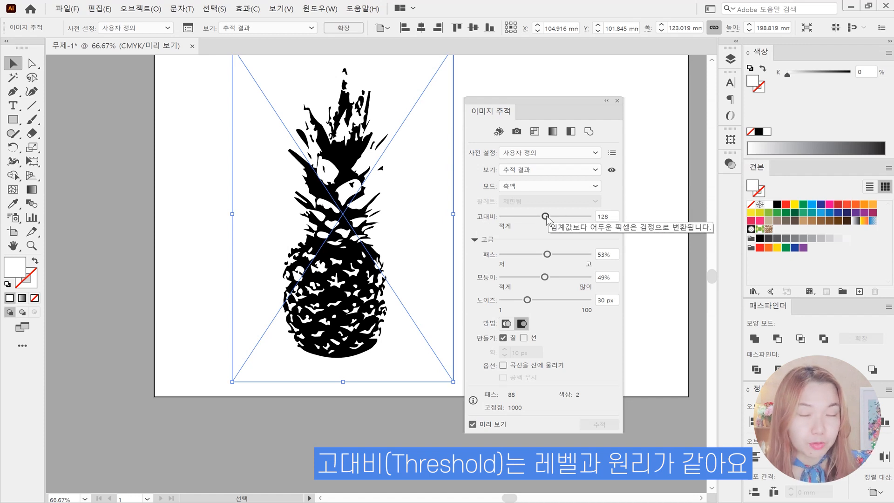
mouse_move(547, 217)
left_mouse_down()
mouse_move(518, 217)
mouse_move(594, 221)
mouse_move(496, 216)
mouse_move(589, 216)
mouse_move(525, 217)
mouse_move(546, 217)
left_mouse_up()
mouse_move(547, 254)
left_mouse_down()
mouse_move(582, 257)
mouse_move(566, 277)
left_mouse_up()
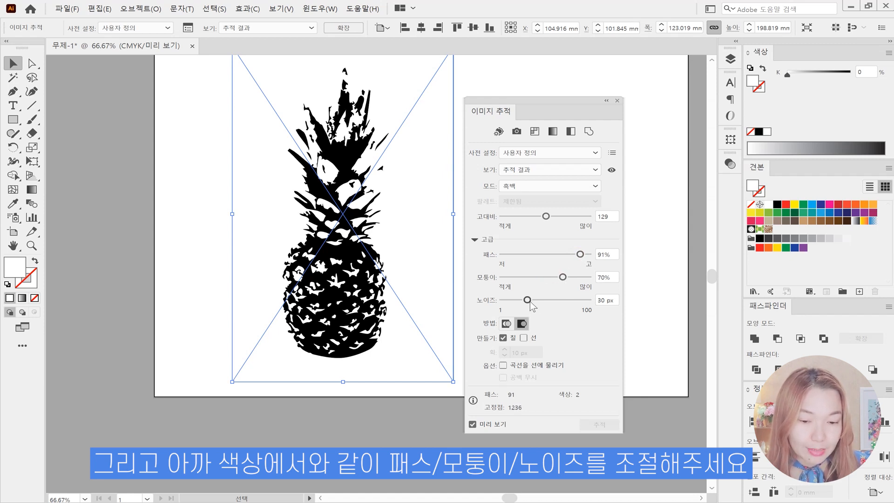
left_click_drag(528, 301, 506, 301)
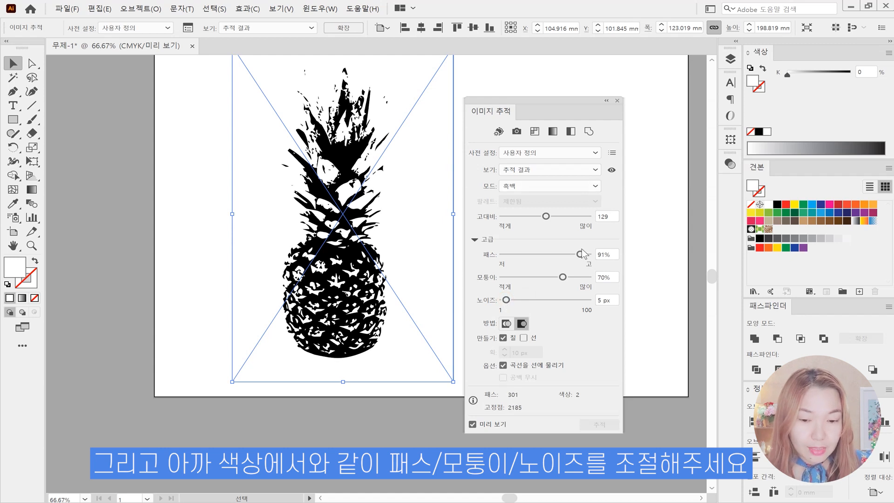
Step: Keep Black and White mode and make the trace create strokes instead of fills
left_click(518, 186)
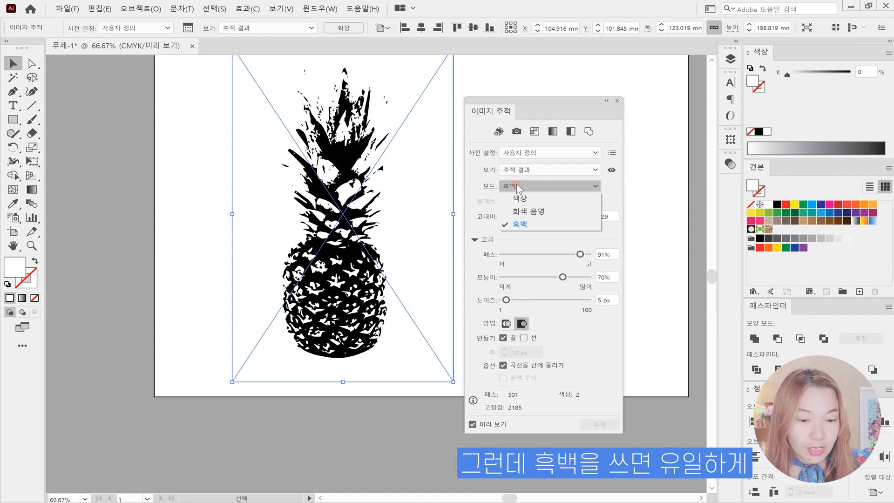
left_click(516, 223)
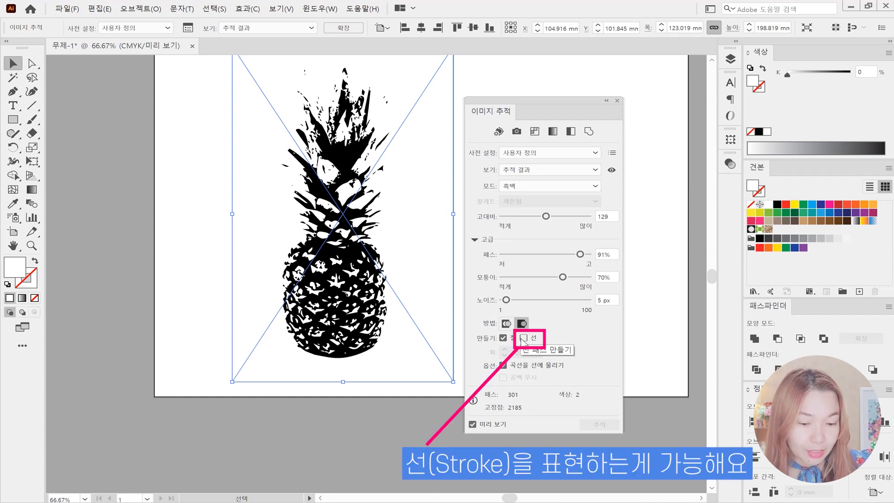
left_click(524, 339)
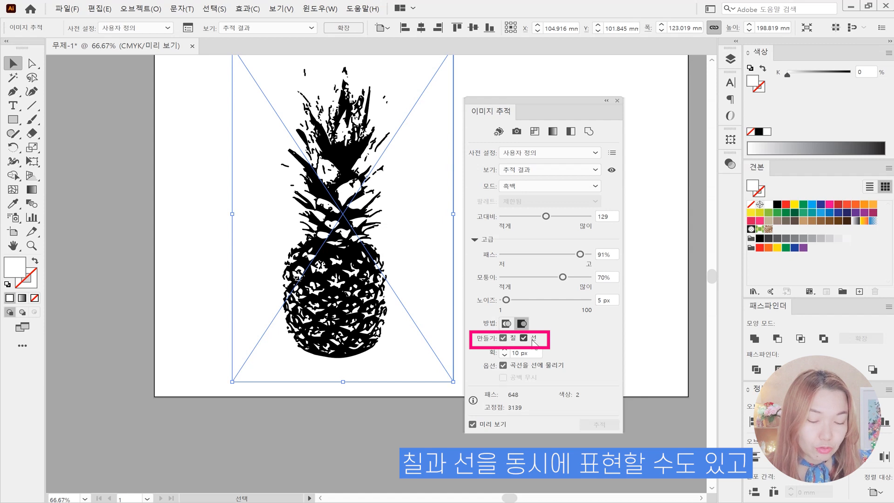
left_click(503, 338)
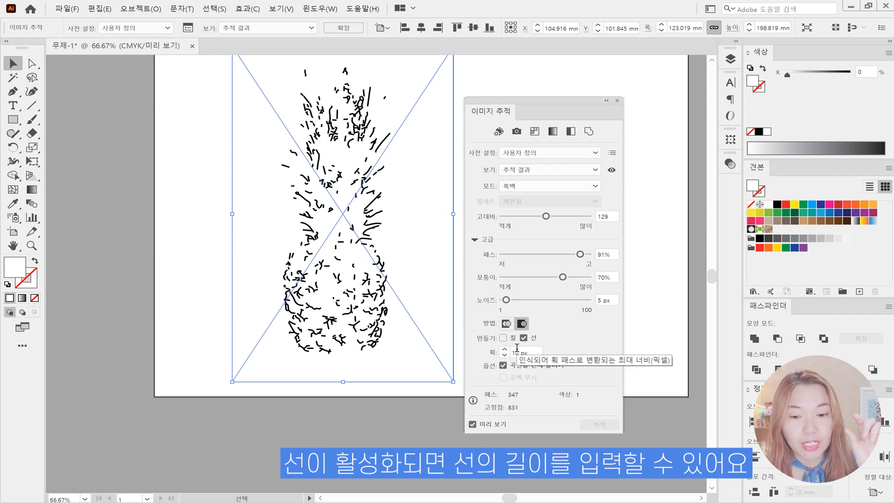
Step: Set the maximum stroke width of the line trace to 50 px and then to 10 px
left_click(517, 350)
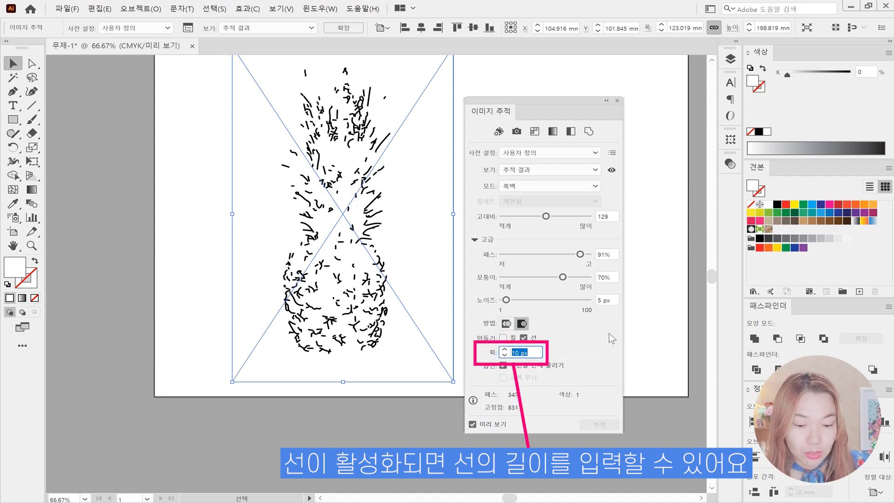
type("50")
key("Tab")
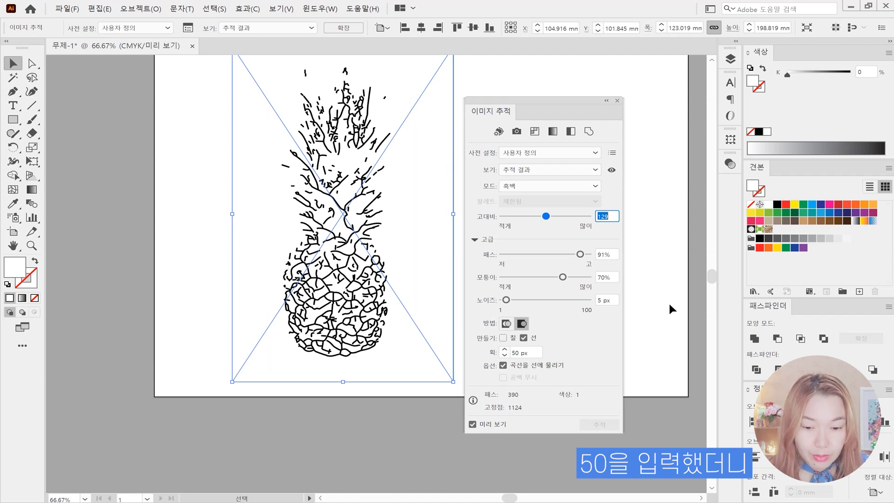
left_click_drag(536, 355, 438, 375)
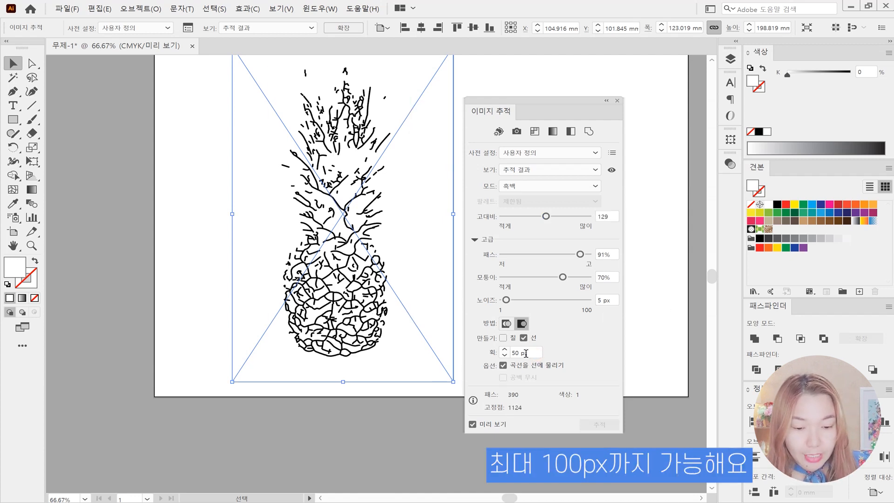
type("10")
key("Tab")
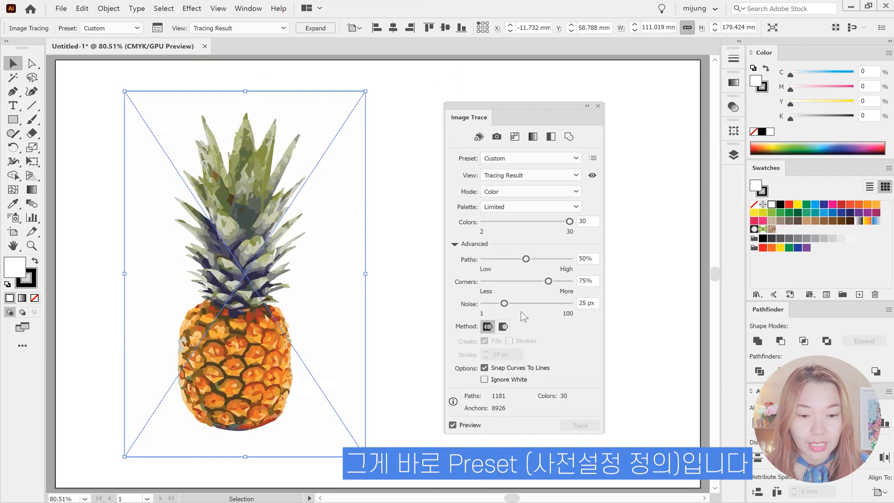
Step: Apply the [Default] preset and then High Fidelity Photo to the color pineapple trace, and inspect the detail up close
left_click(504, 160)
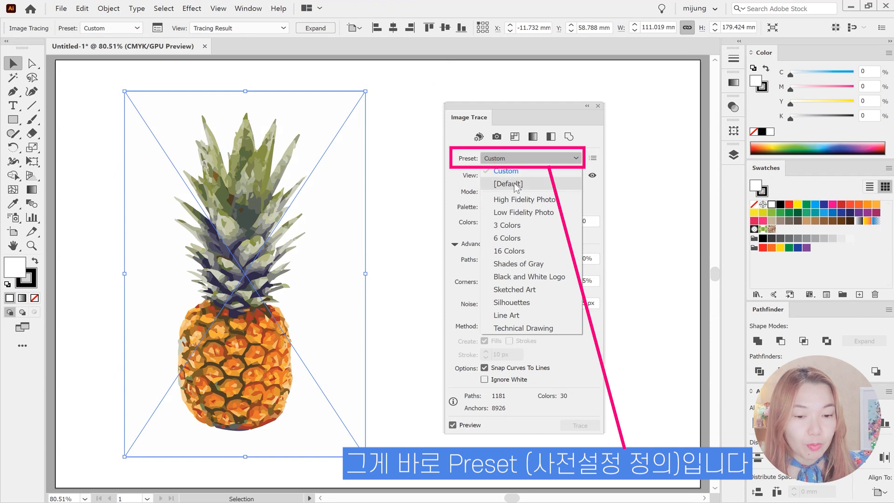
left_click(515, 184)
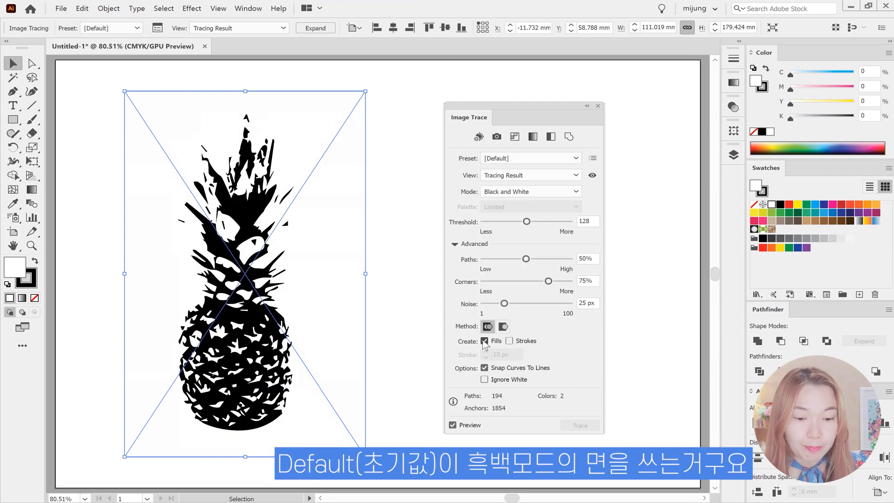
left_click(514, 161)
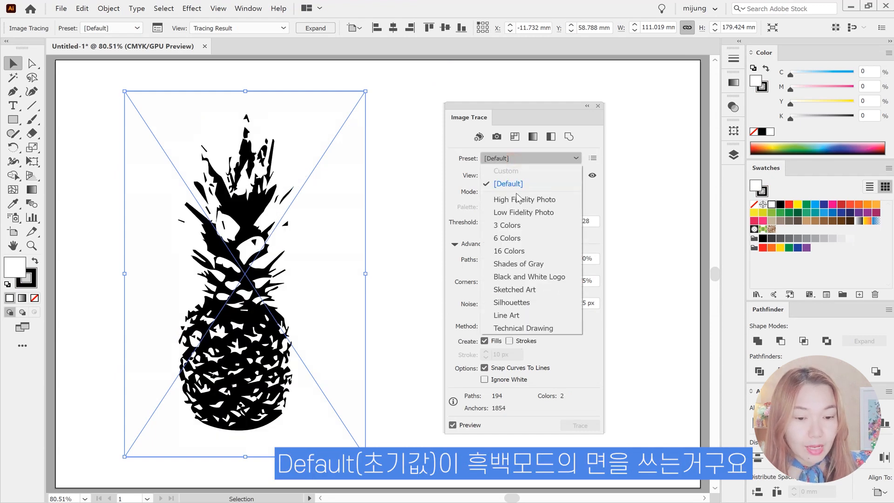
left_click(563, 200)
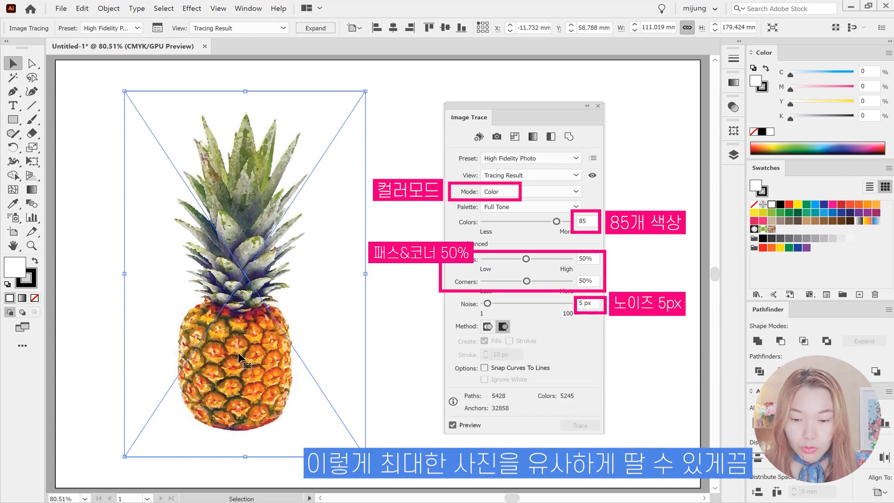
scroll(242, 350, "up", 4)
scroll(264, 335, "down", 4)
scroll(264, 334, "up", 3)
scroll(265, 334, "down", 3)
scroll(267, 332, "up", 2)
scroll(264, 332, "down", 1)
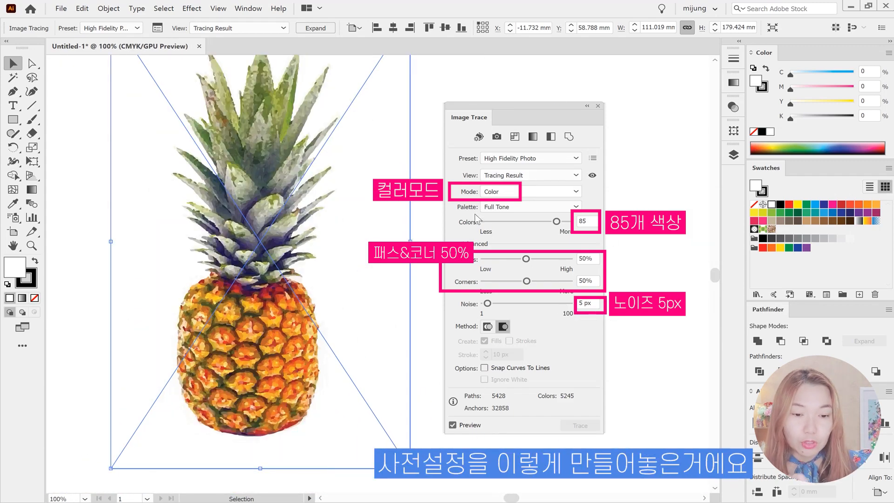
Step: Apply the Low Fidelity Photo preset to the pineapple trace and check its color and view settings
left_click(552, 159)
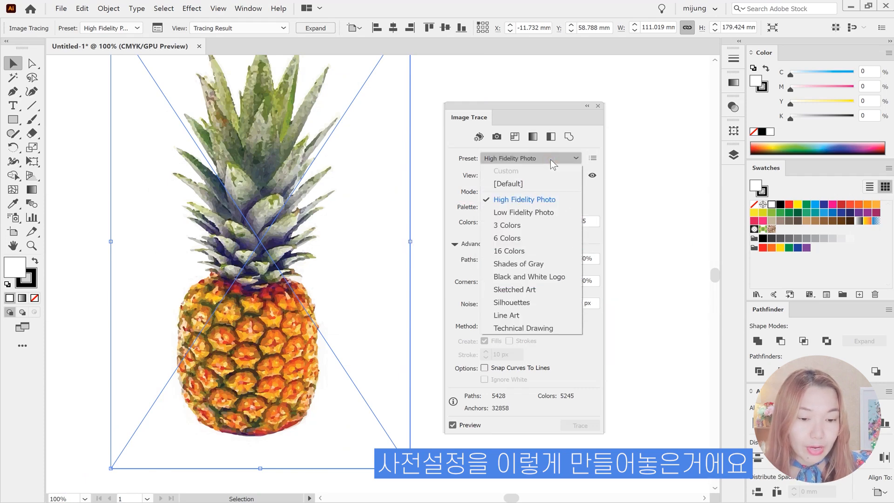
left_click(535, 212)
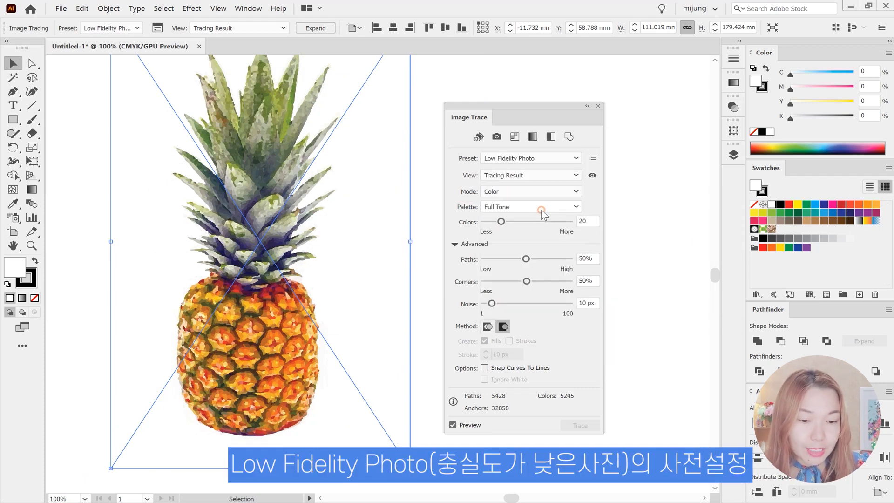
double_click(592, 220)
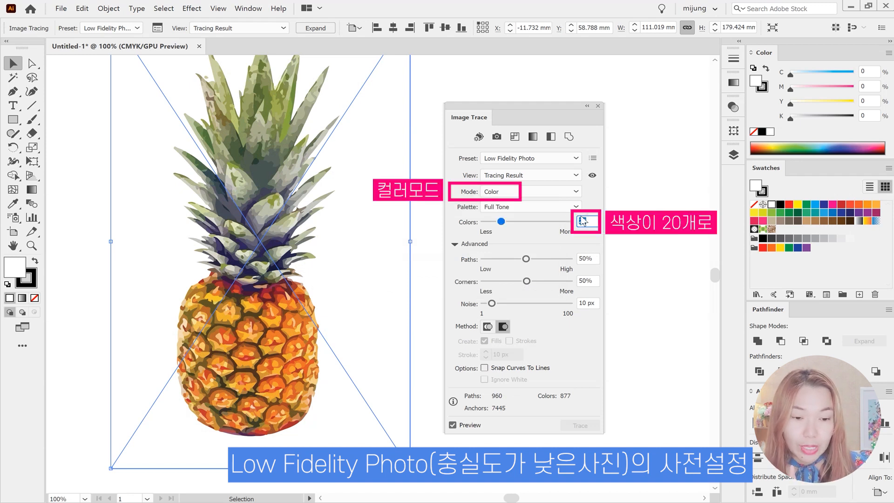
left_click(595, 203)
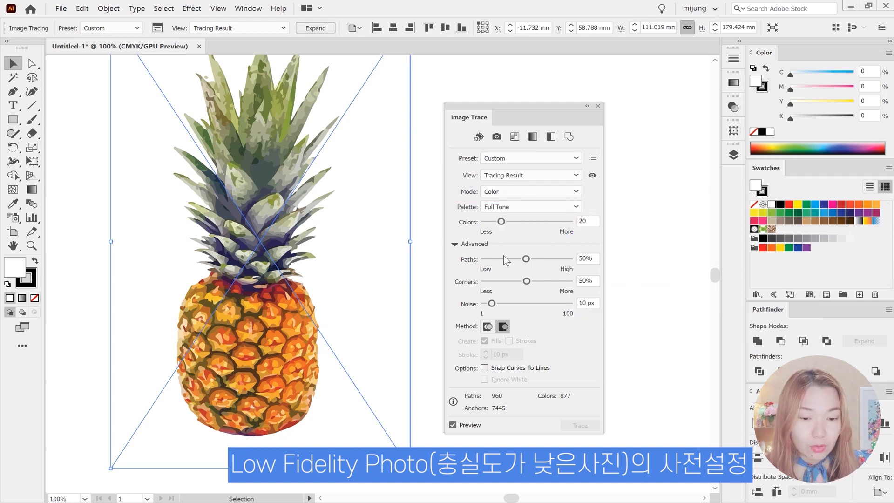
left_click(524, 175)
left_click(522, 175)
Step: Apply the 3 Colors preset and then 6 Colors to the pineapple trace, with Ignore White turned on
left_click(522, 159)
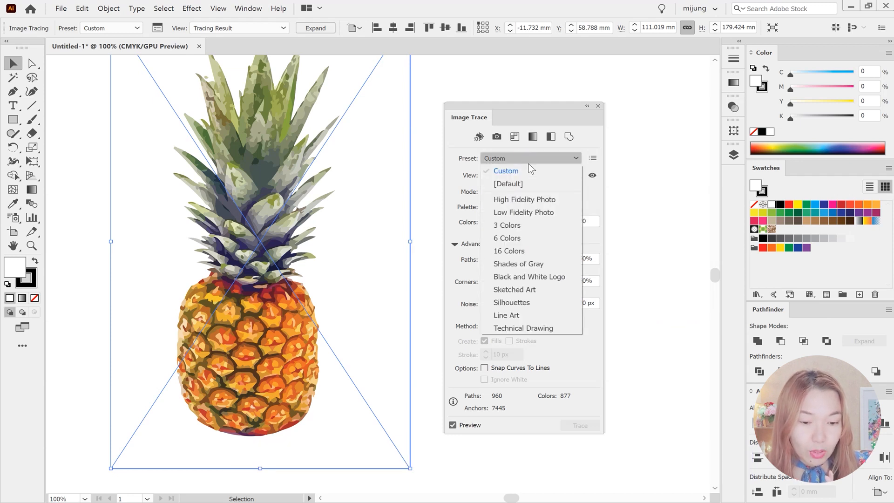
left_click(538, 228)
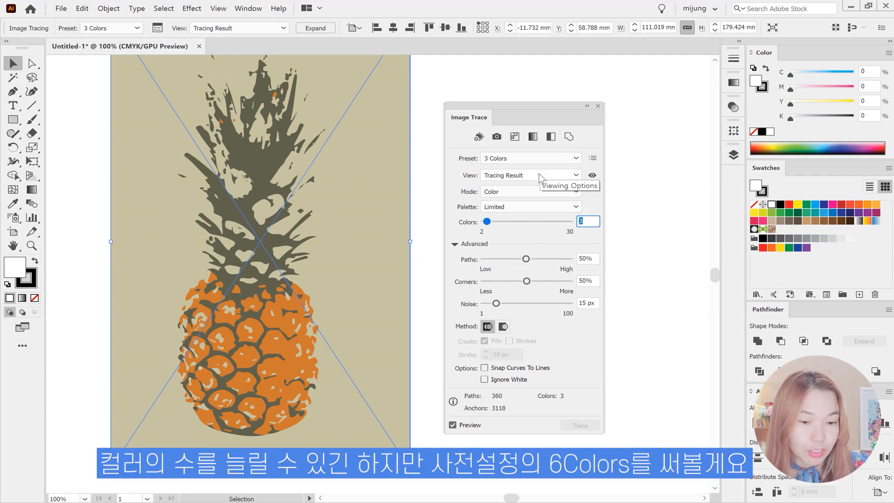
left_click(532, 158)
left_click(520, 238)
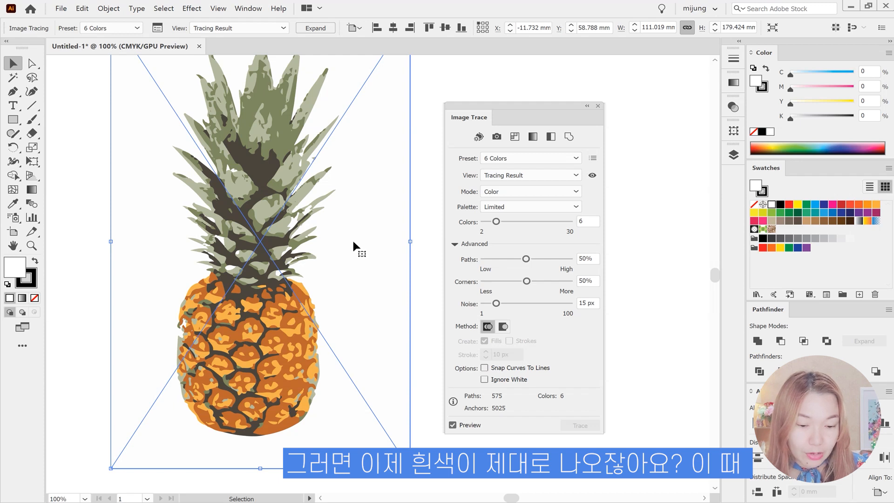
left_click(485, 379)
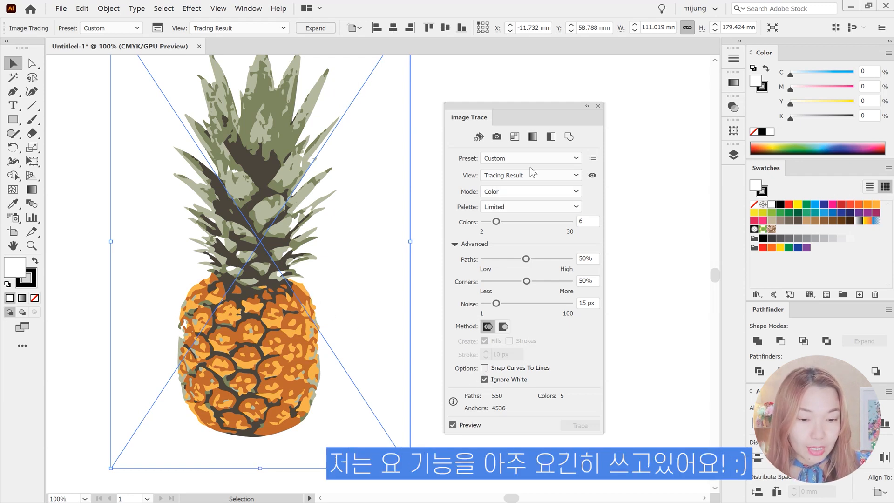
Step: Apply the 16 Colors preset to the pineapple trace
left_click(510, 194)
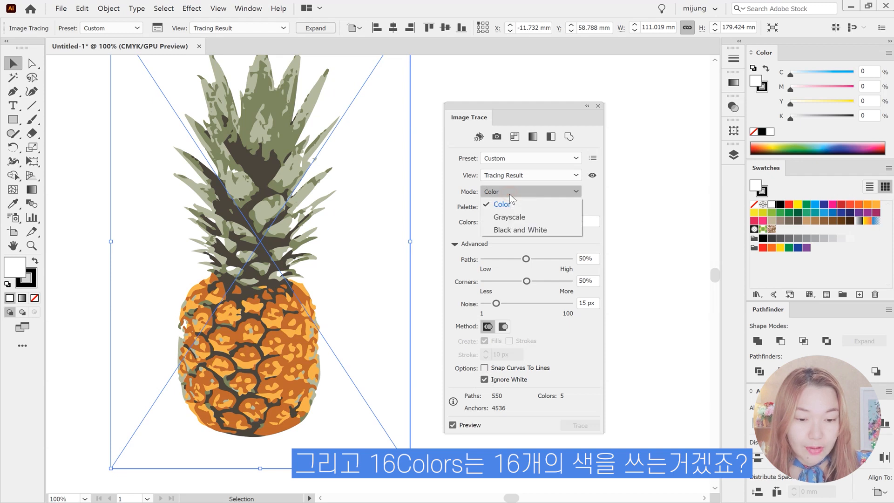
left_click(529, 161)
left_click(528, 160)
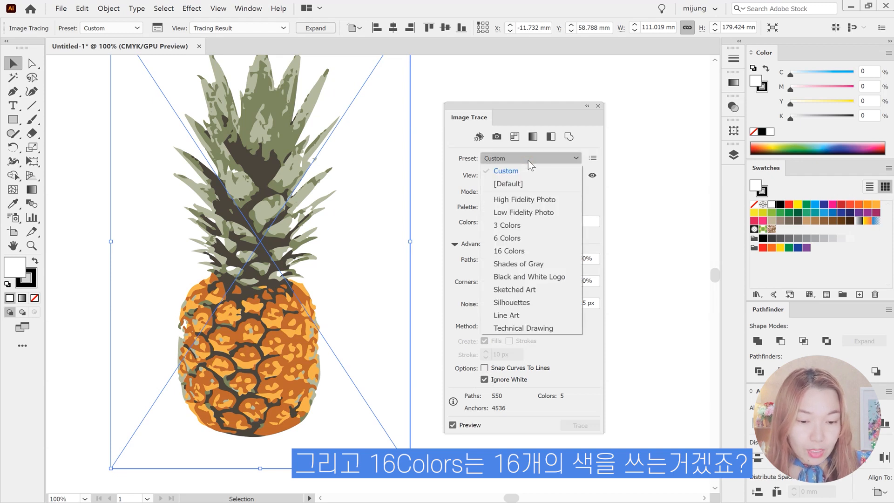
left_click(513, 251)
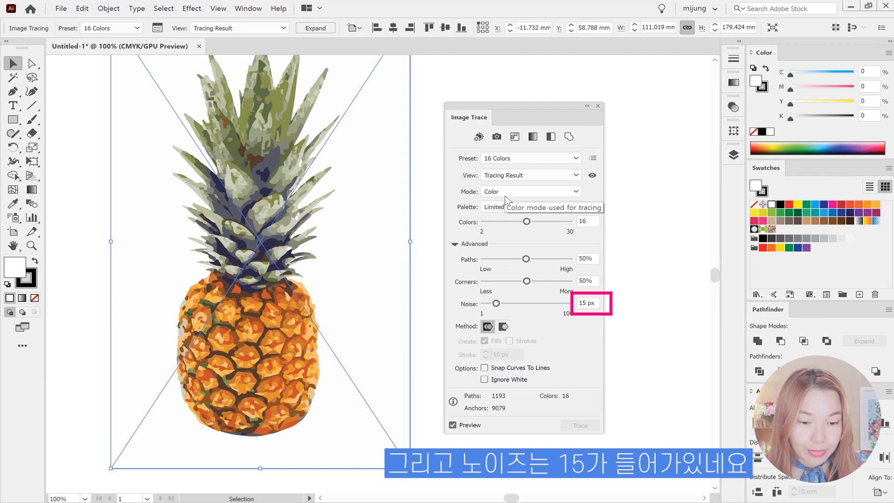
Step: Apply the Shades of Gray preset to the pineapple trace and check its Grays value
left_click(531, 158)
left_click(534, 264)
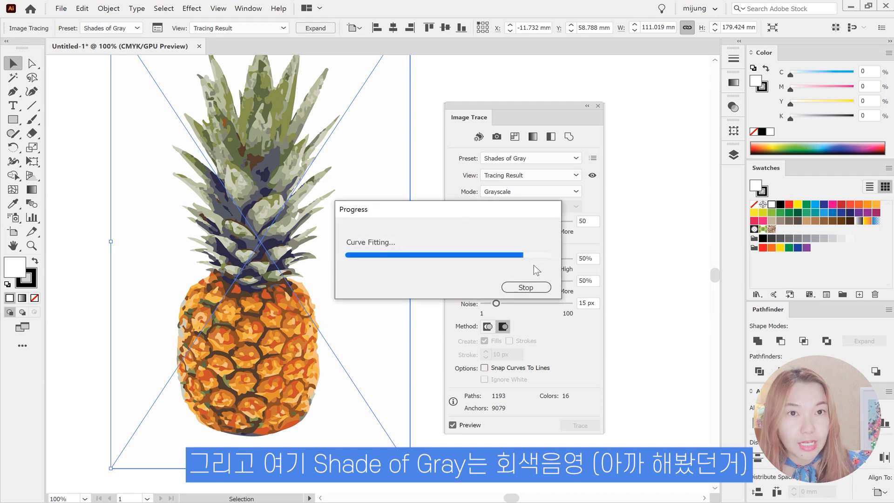
left_click(586, 221)
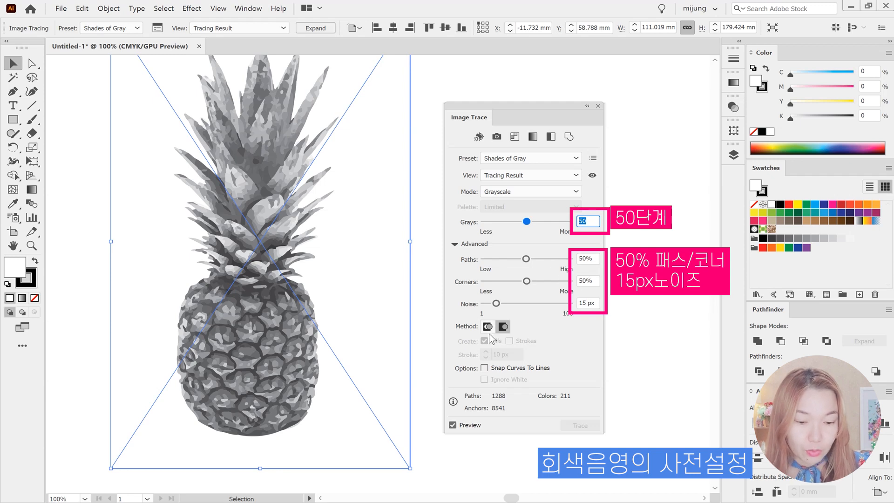
Step: Apply the Black and White Logo preset to the pineapple trace and check its Threshold value
left_click(522, 159)
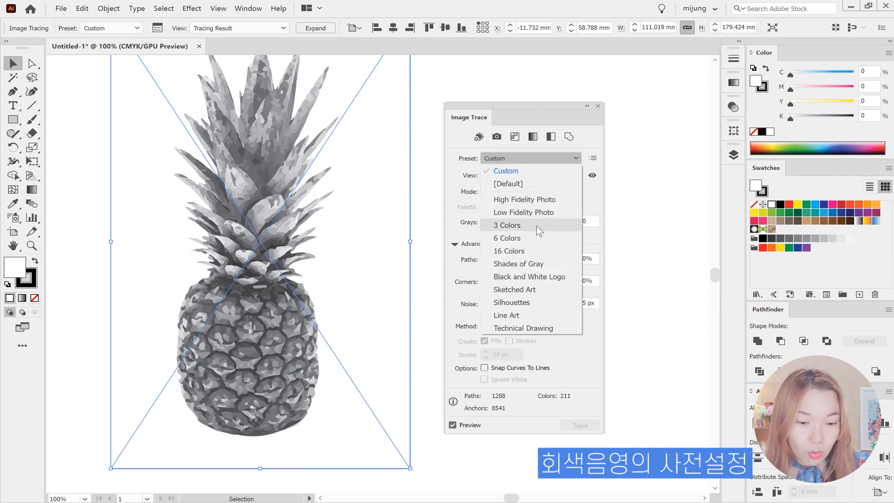
left_click(538, 278)
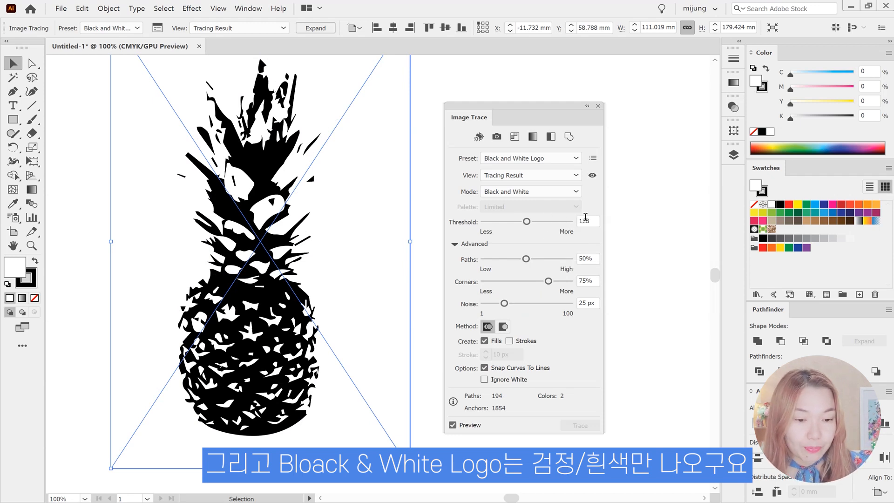
double_click(587, 221)
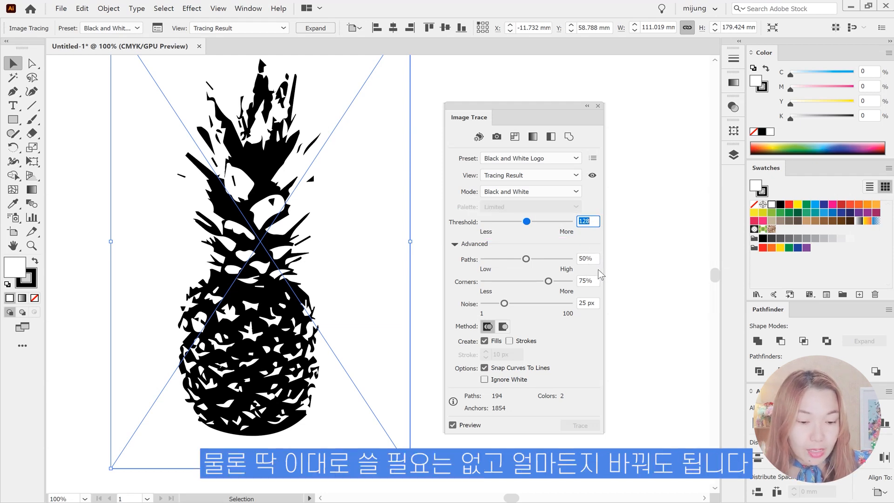
Step: Apply the Black and White Logo preset to the pineapple trace with Threshold 164, Noise 1 px and Ignore White turned on
left_click(531, 158)
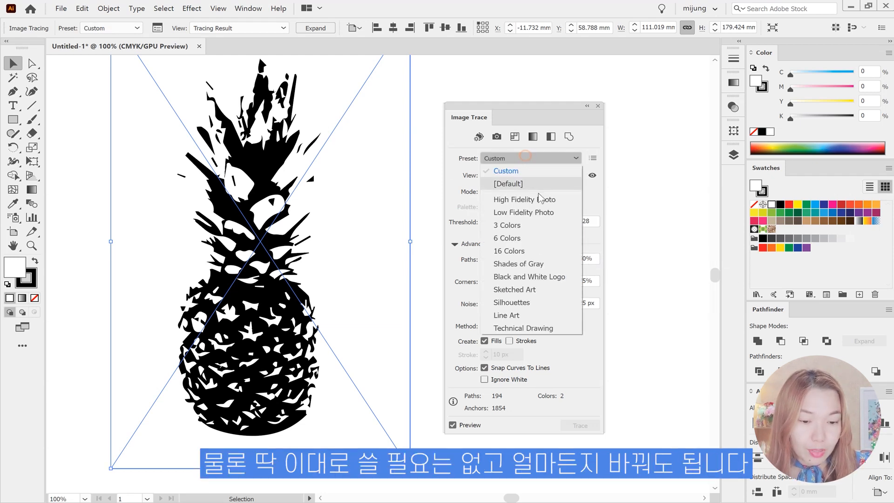
left_click(534, 278)
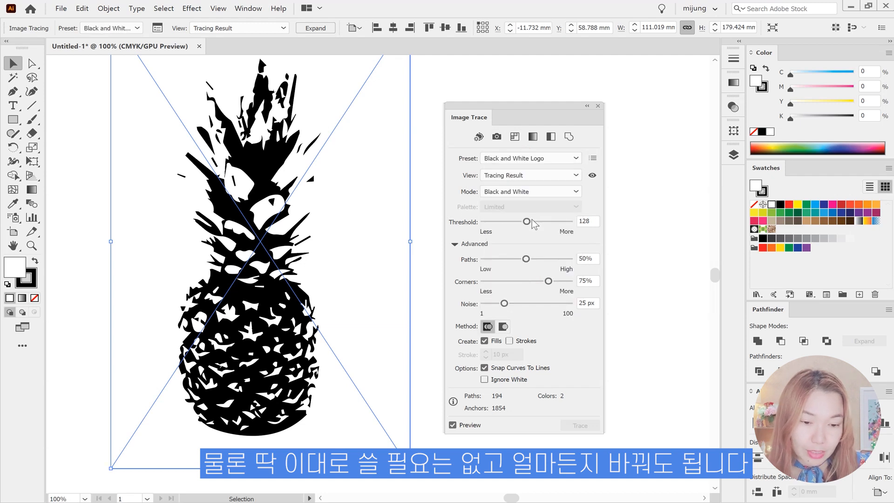
left_click_drag(526, 221, 545, 221)
left_click_drag(545, 222, 539, 222)
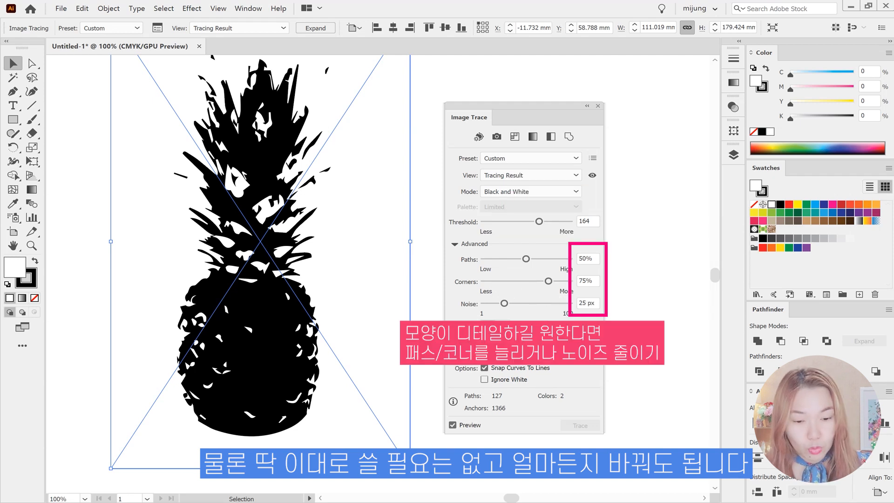
left_click_drag(504, 303, 483, 303)
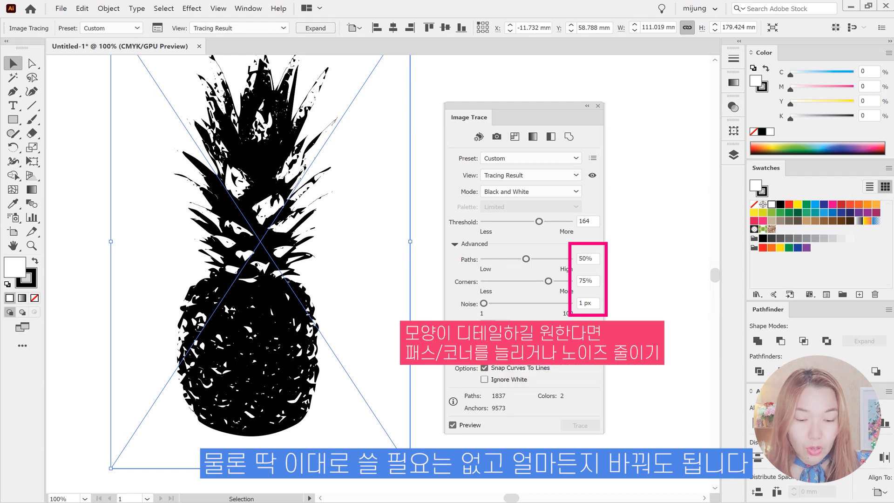
left_click(485, 379)
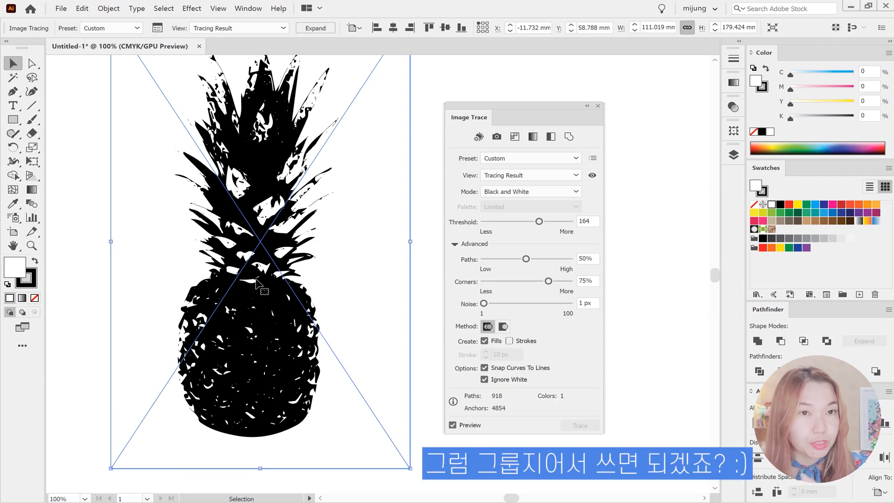
Step: Apply the Sketched Art preset to the pineapple trace and check its Noise value
left_click(520, 191)
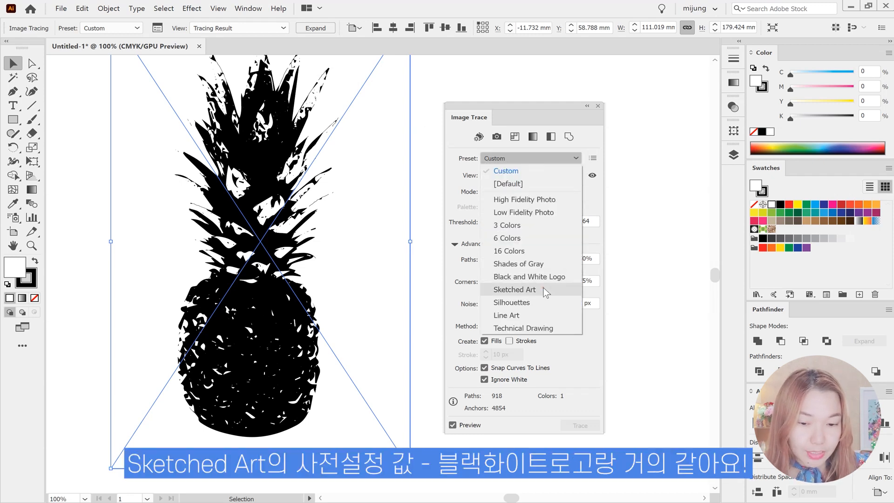
left_click(515, 290)
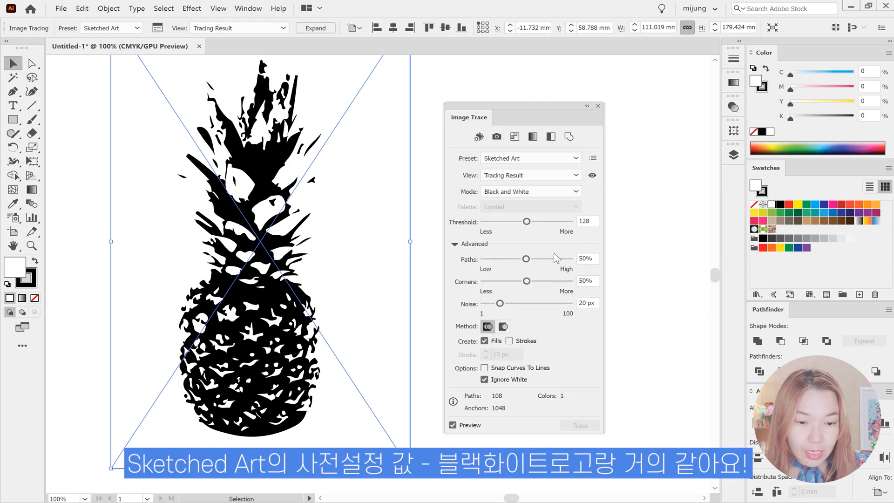
left_click(538, 159)
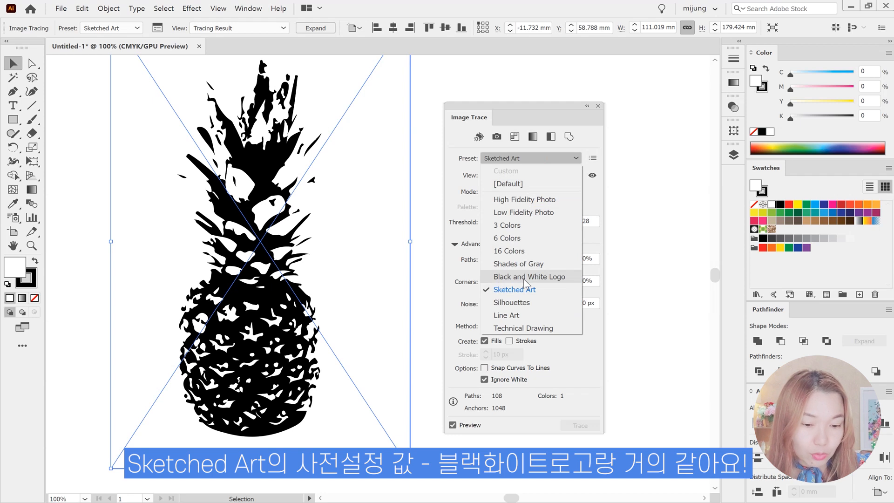
left_click(524, 291)
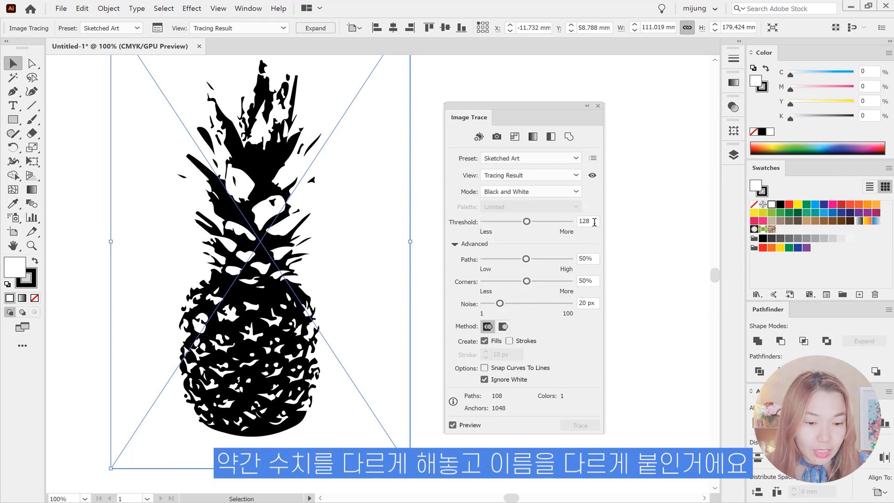
double_click(584, 303)
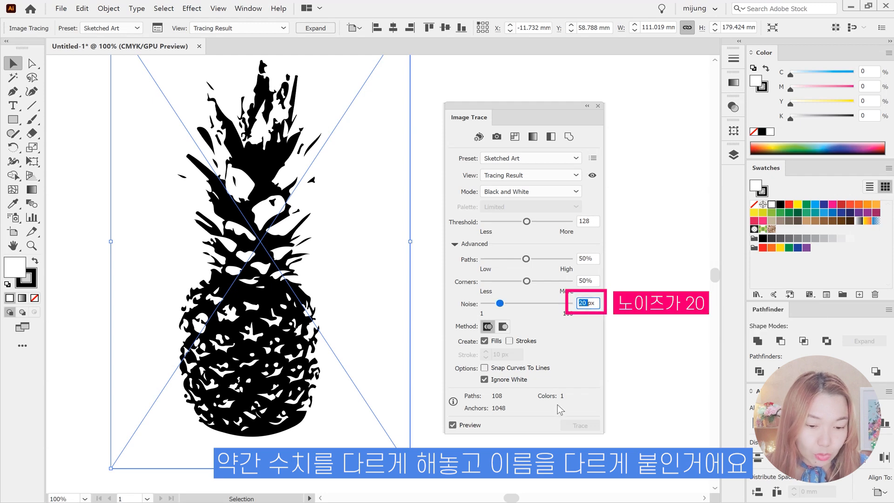
key("Return")
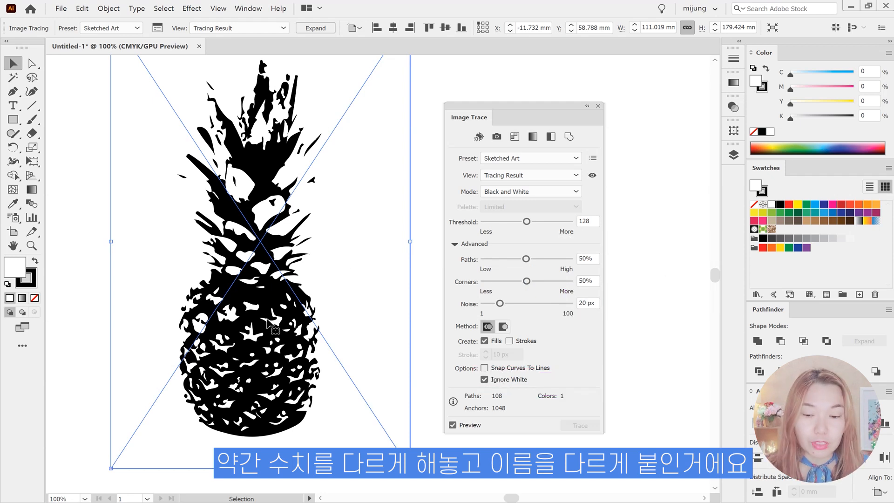
Step: Apply the Silhouettes preset to the pineapple trace and check its Threshold value
left_click(521, 158)
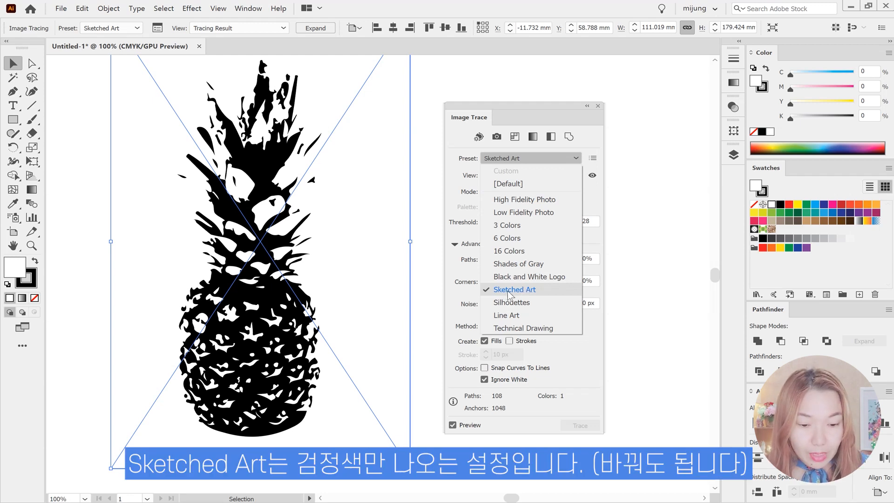
left_click(527, 303)
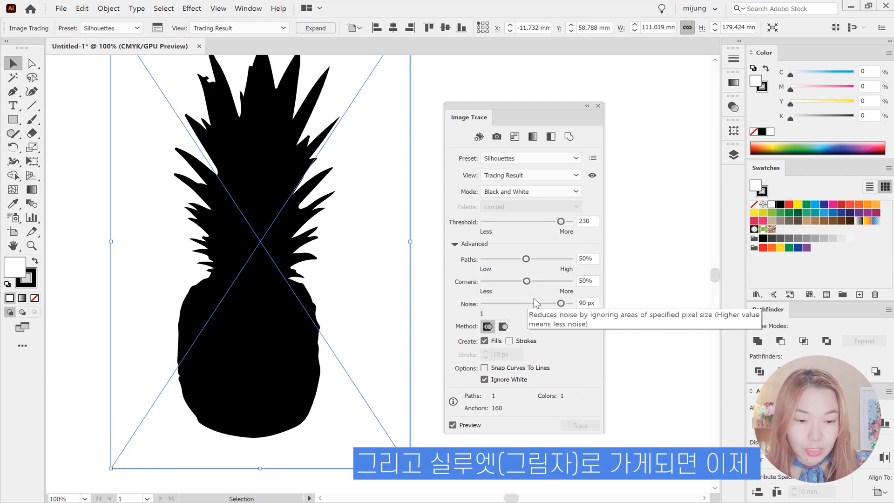
left_click_drag(593, 221, 577, 222)
key("Return")
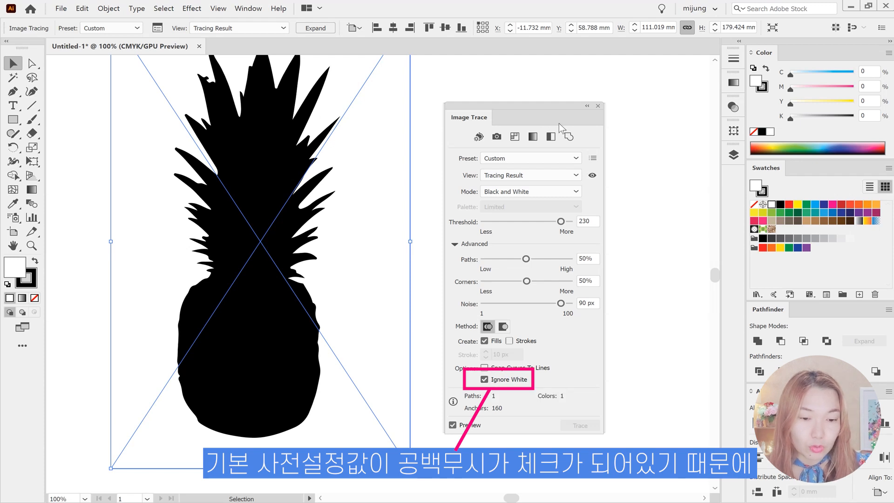
Step: Apply the Line Art preset to the pineapple trace and check its Stroke value
left_click(540, 158)
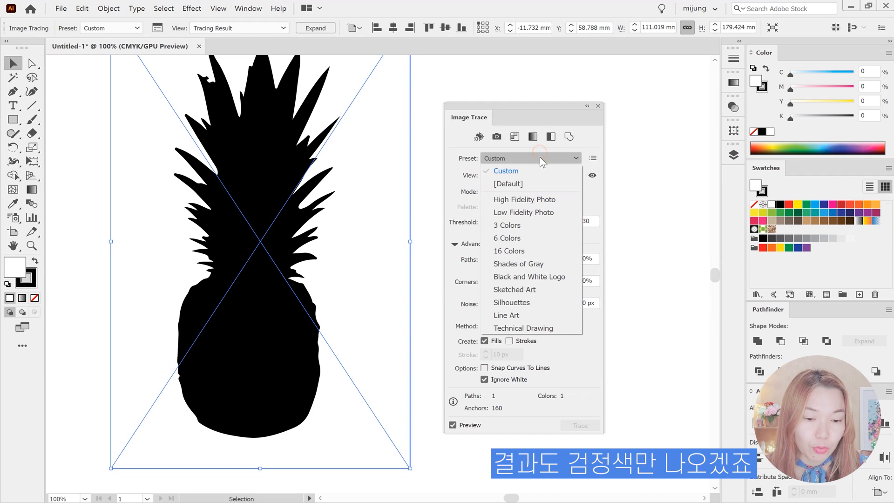
left_click(540, 316)
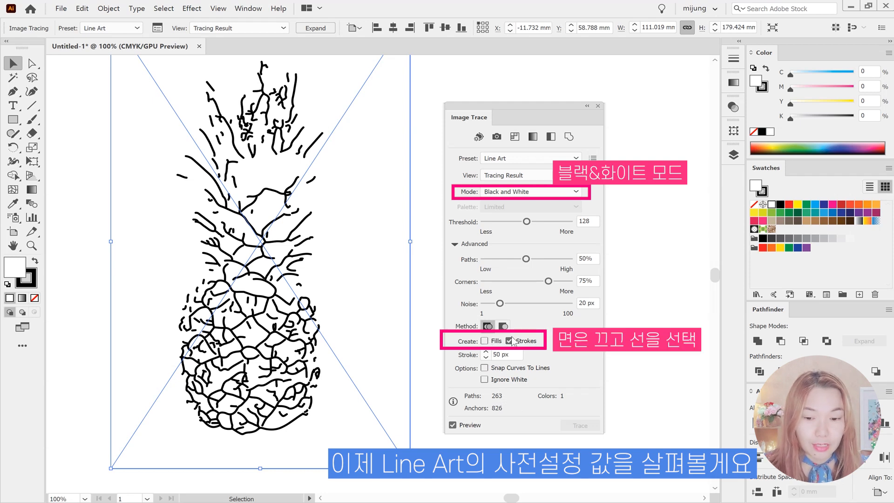
left_click(515, 354)
left_click(561, 353)
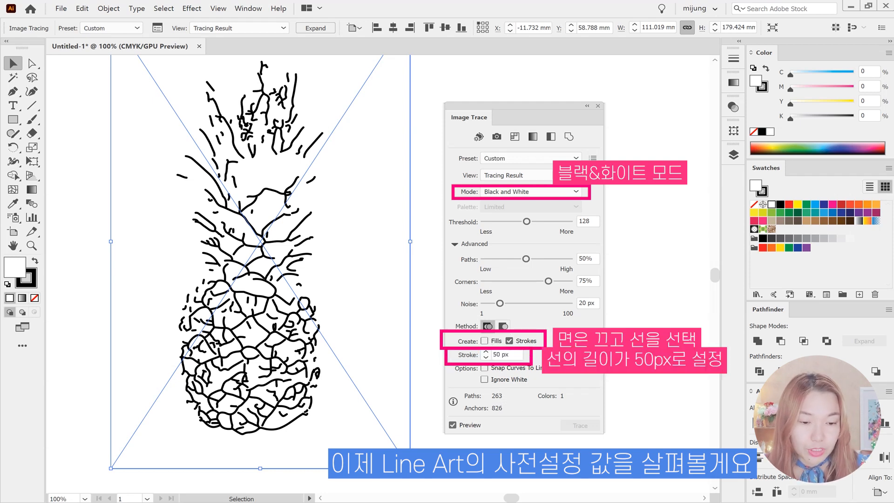
Step: Apply the Technical Drawing preset to the pineapple trace, followed by the Shades of Gray preset
left_click(517, 158)
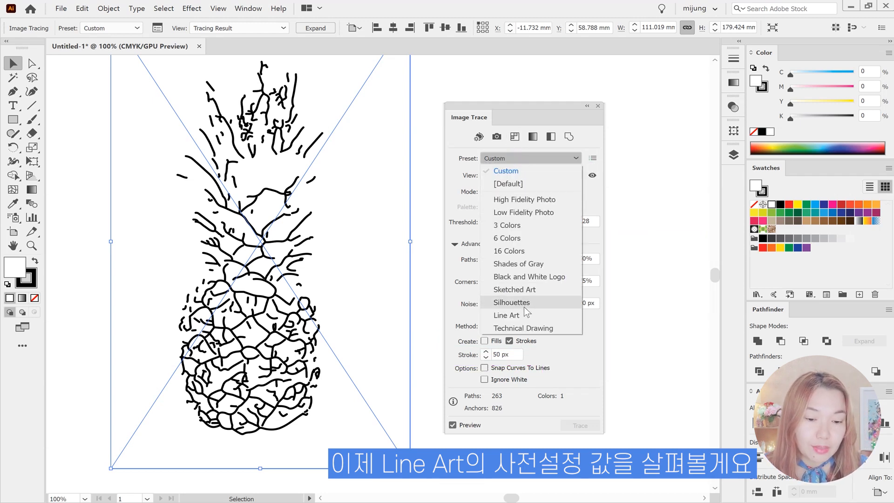
left_click(523, 328)
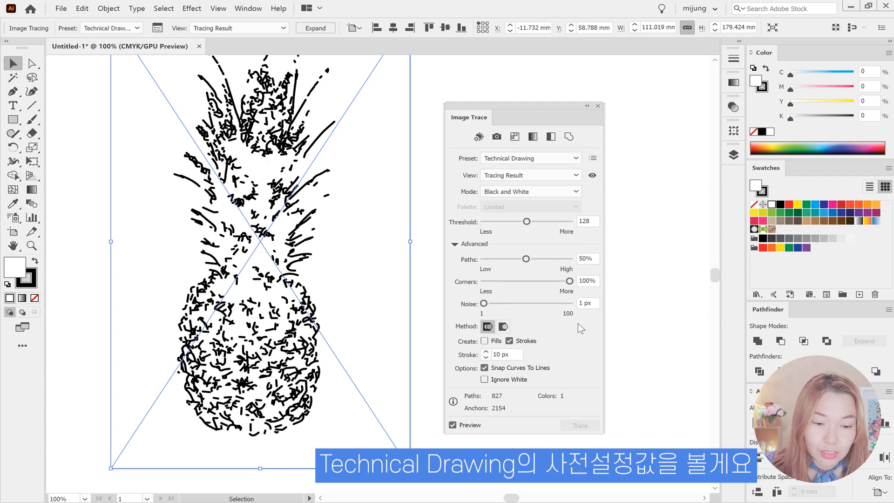
left_click(514, 353)
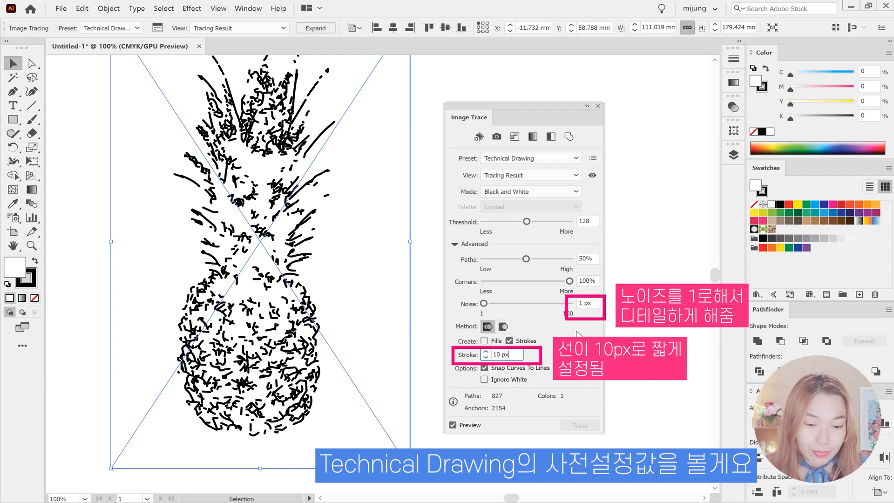
left_click(531, 158)
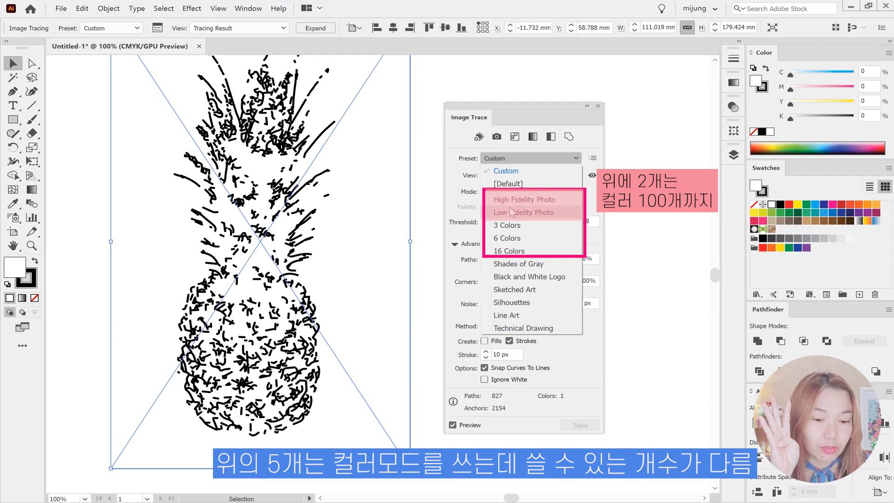
left_click(511, 263)
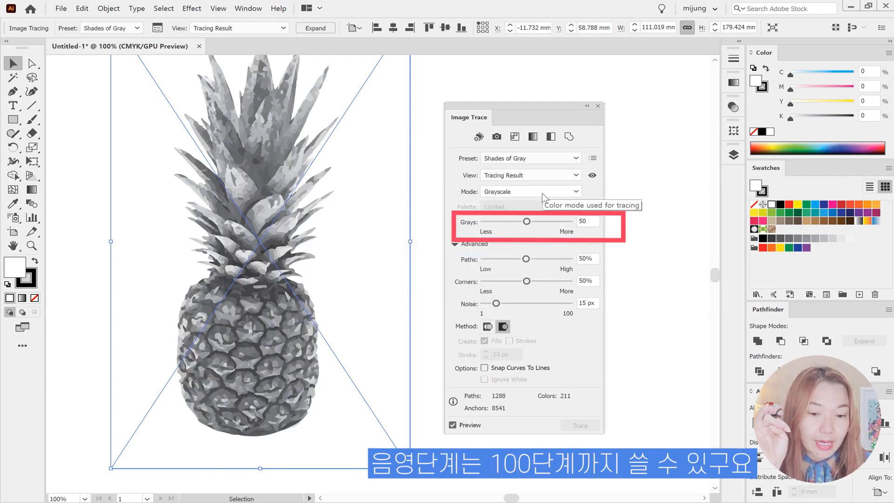
Step: Apply the 6 Colors preset with Ignore White on, Noise 1 px, Paths 74% and Corners 74%
left_click(534, 158)
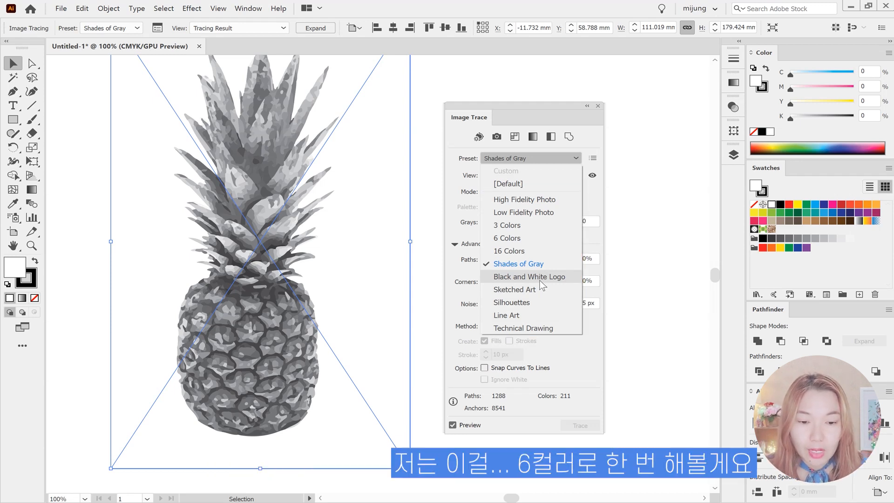
left_click(524, 242)
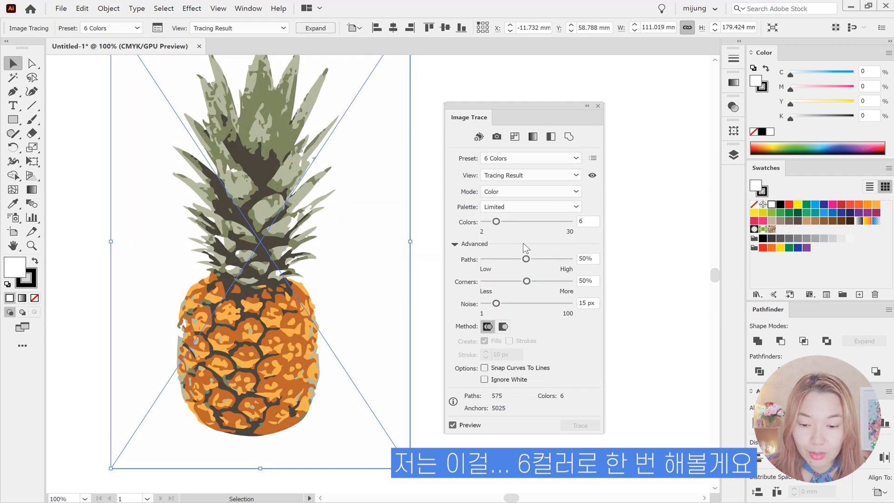
left_click(484, 380)
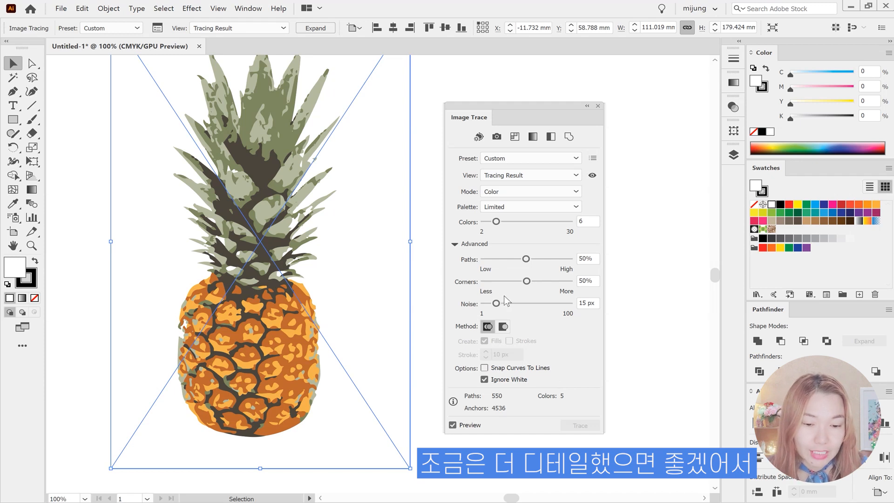
left_click_drag(497, 304, 483, 304)
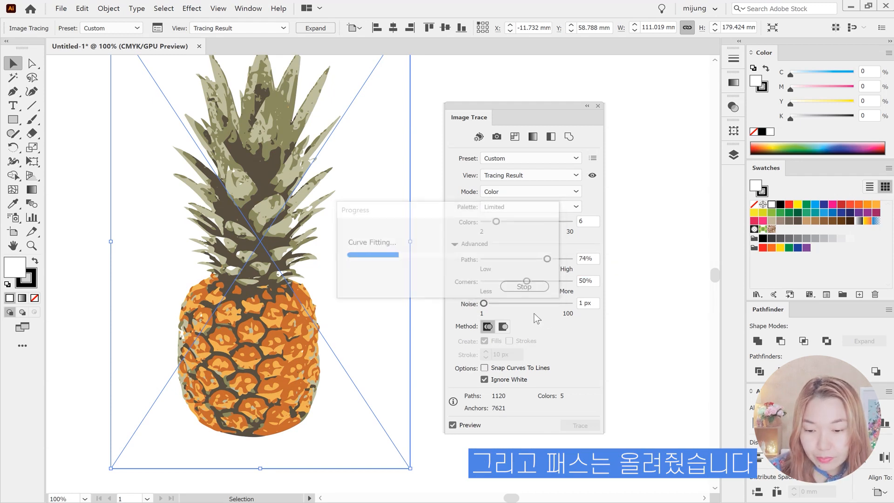
left_click_drag(527, 281, 548, 283)
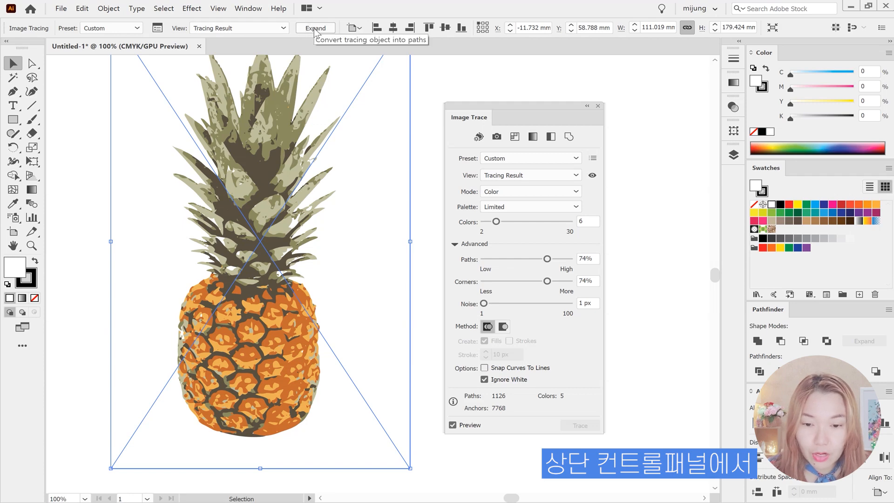
Step: Expand the traced pineapple into editable vector paths with the Object and Fill options enabled
left_click(111, 9)
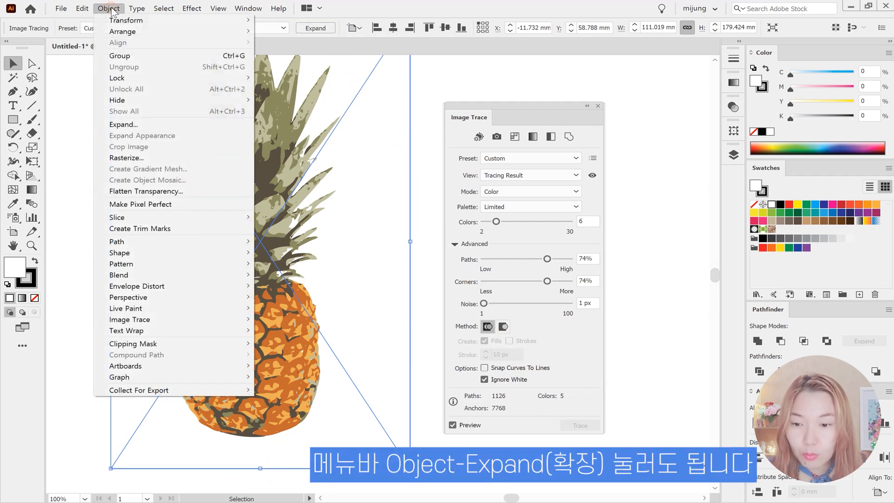
left_click(123, 124)
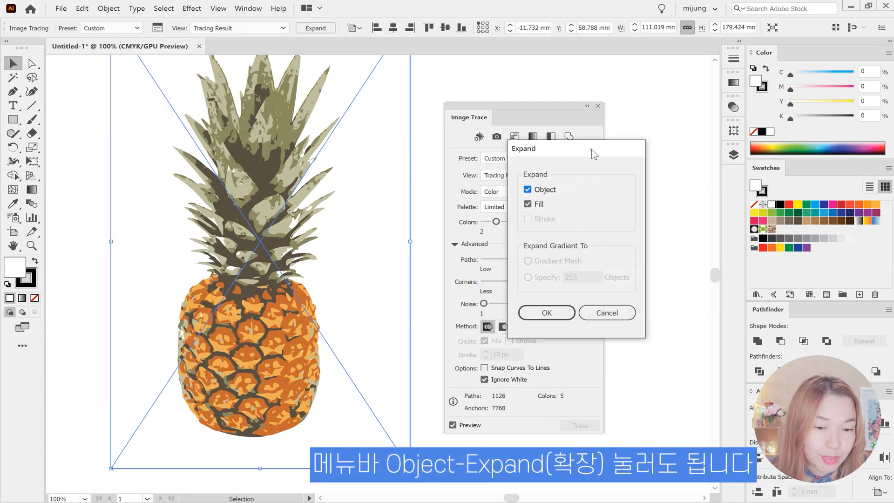
left_click_drag(598, 154, 345, 143)
left_click(295, 303)
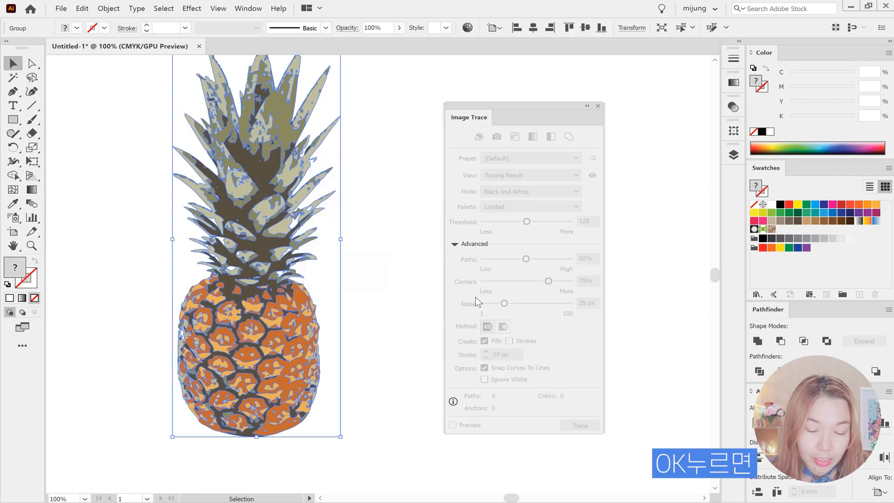
Step: Move the expanded pineapple group slightly to the left on the artboard and deselect it
left_click(381, 217)
left_click_drag(235, 216, 175, 221)
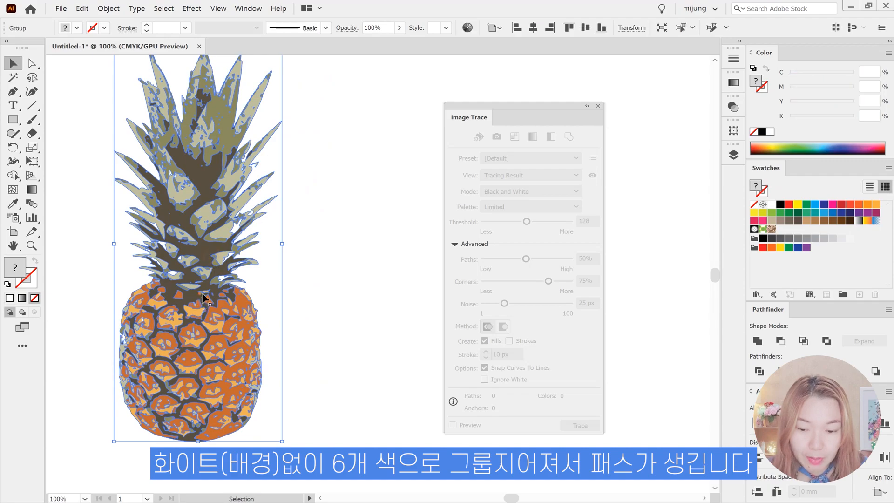
left_click_drag(204, 298, 233, 299)
left_click(352, 295)
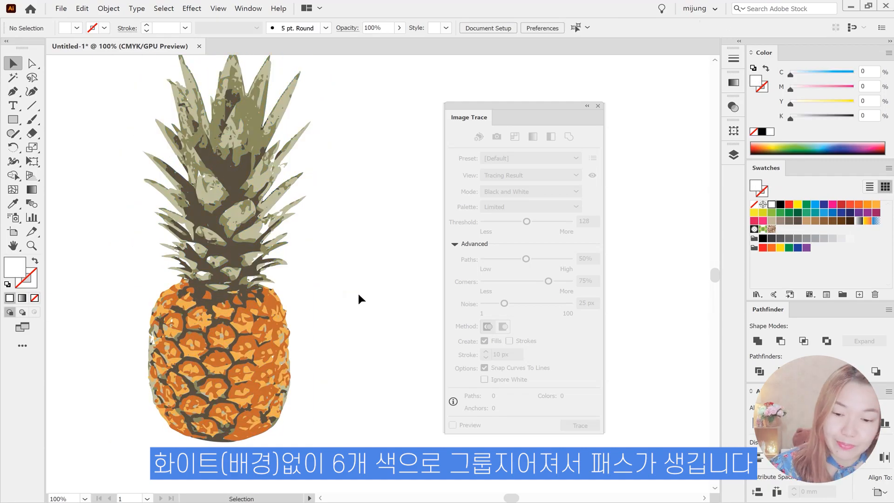